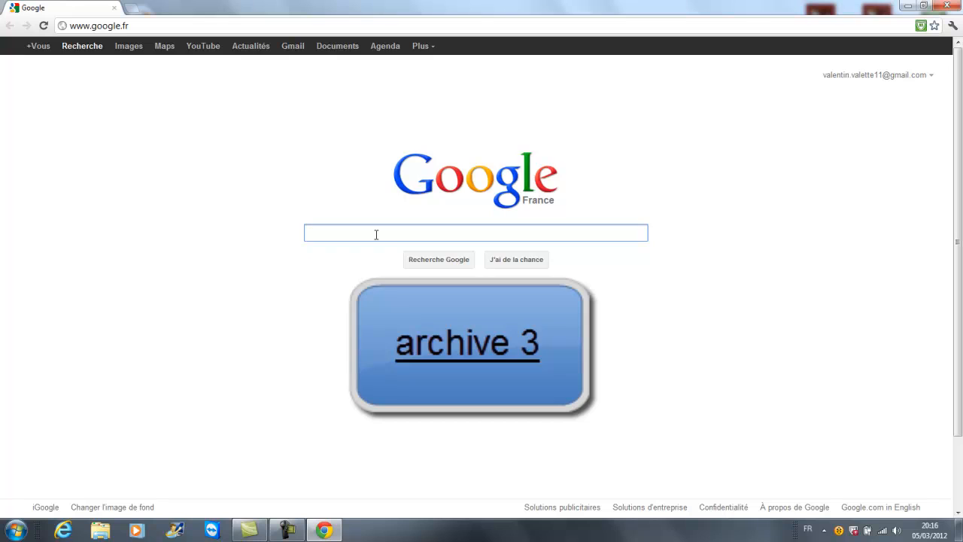
# Step: Search Google for "archive 3d" and open the archive3d.net site from the results
pyautogui.write('ar')
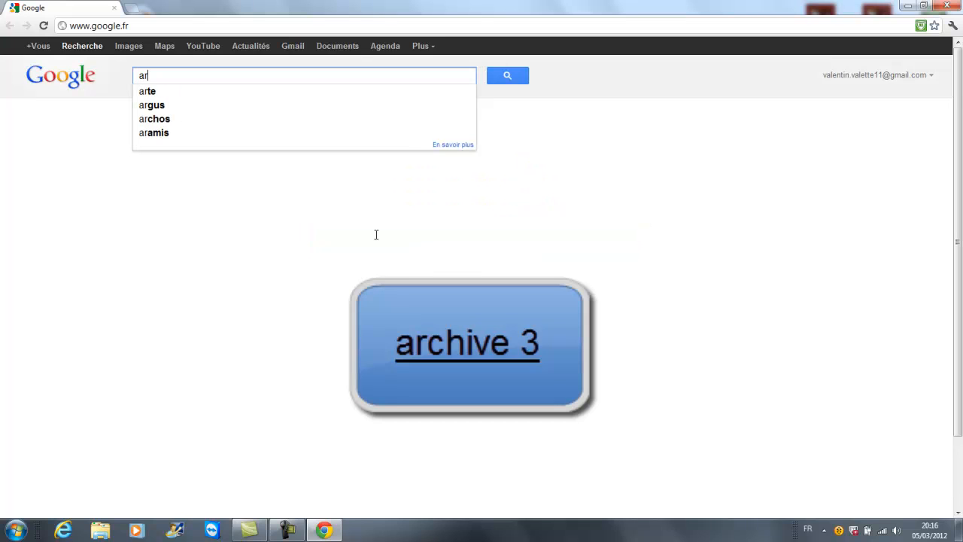
pyautogui.write('chive 3d')
pyautogui.press('Return')
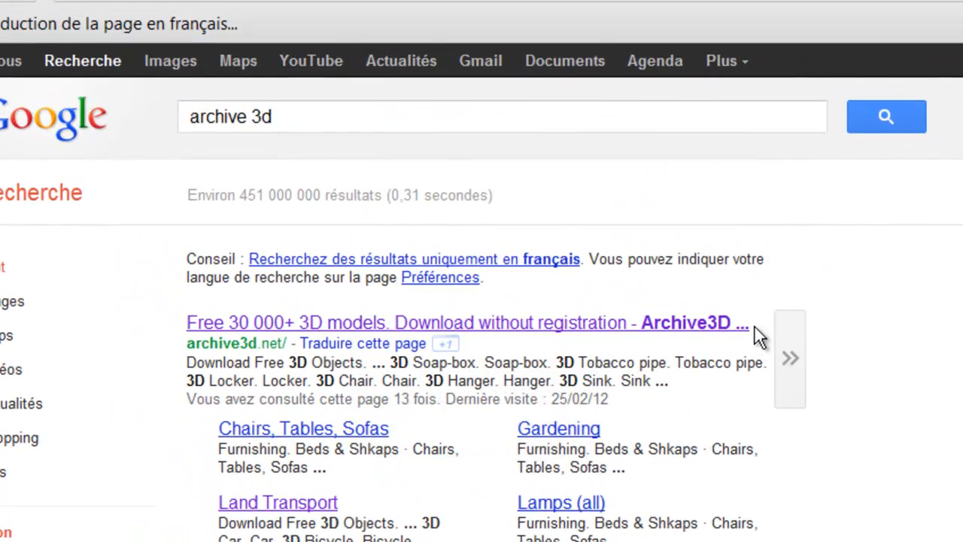
pyautogui.moveTo(755, 327); pyautogui.dragTo(191, 323)
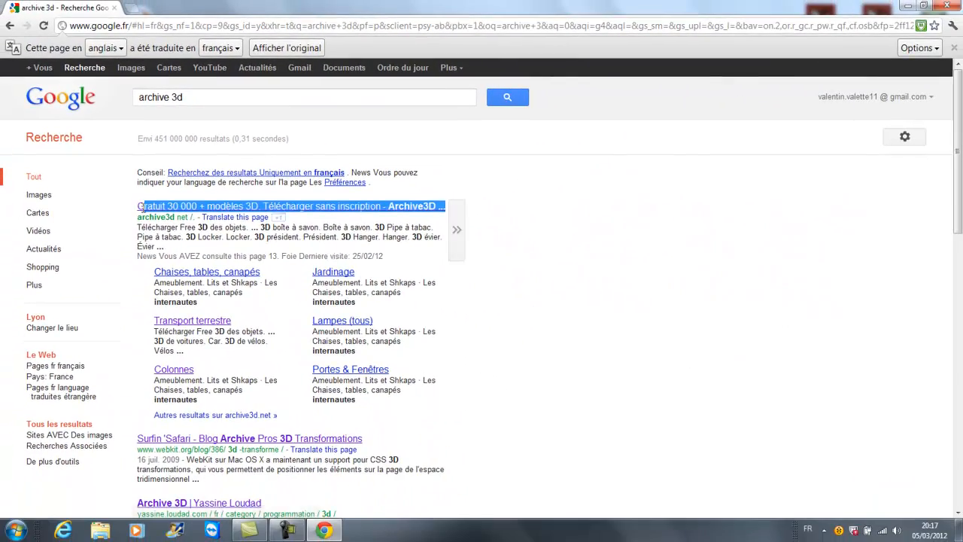
pyautogui.moveTo(143, 207); pyautogui.dragTo(478, 207)
pyautogui.click(511, 207)
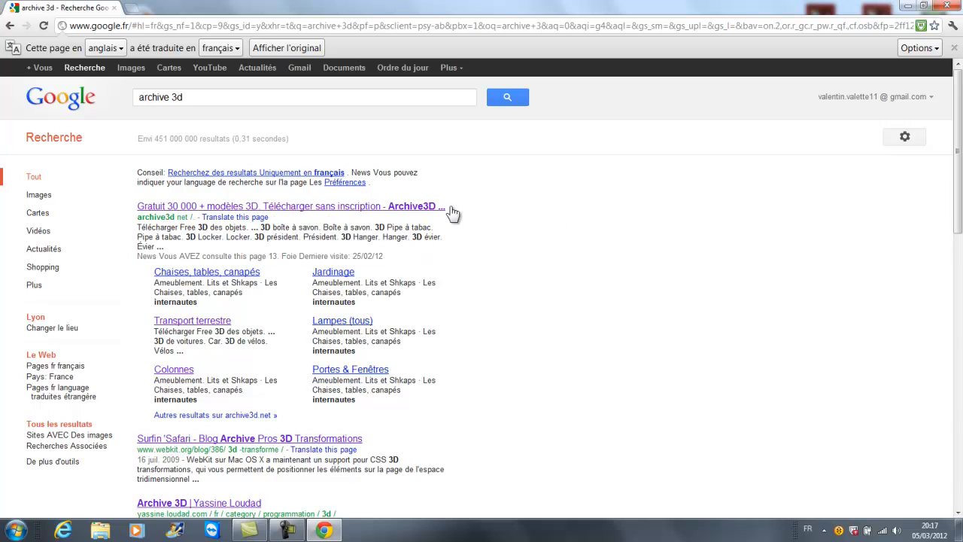
pyautogui.click(415, 207)
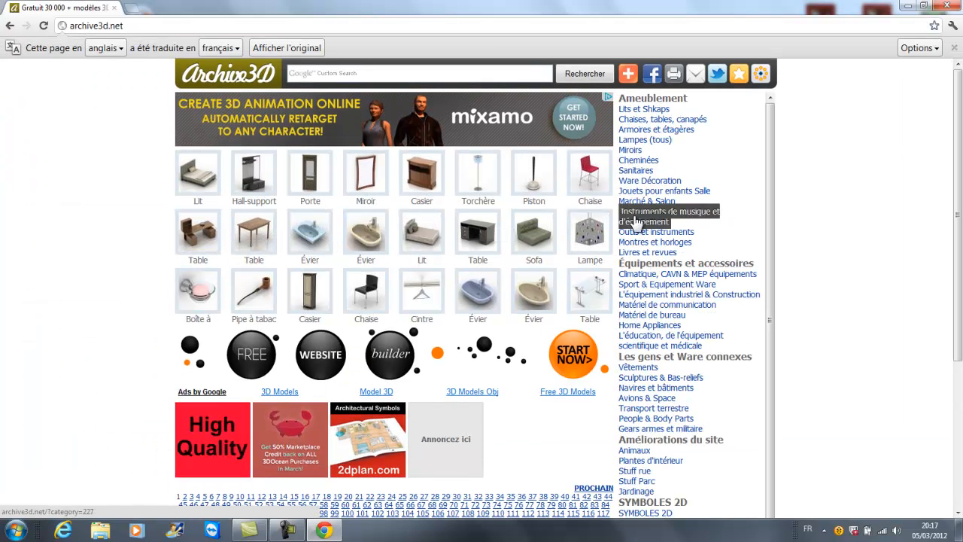
# Step: Browse the Clocks & Watches and People & Body Parts categories, and open the Weapon & Military Gears category
pyautogui.click(660, 243)
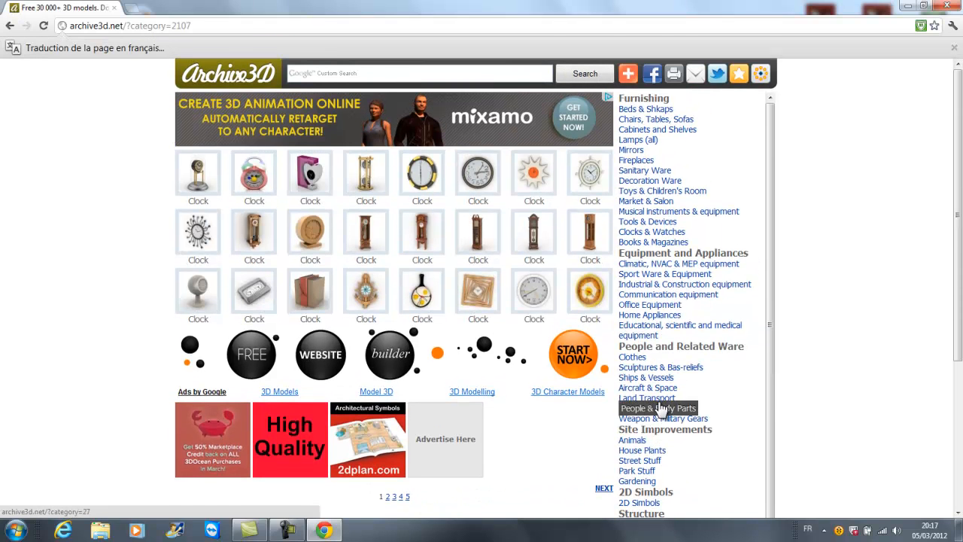
pyautogui.click(666, 420)
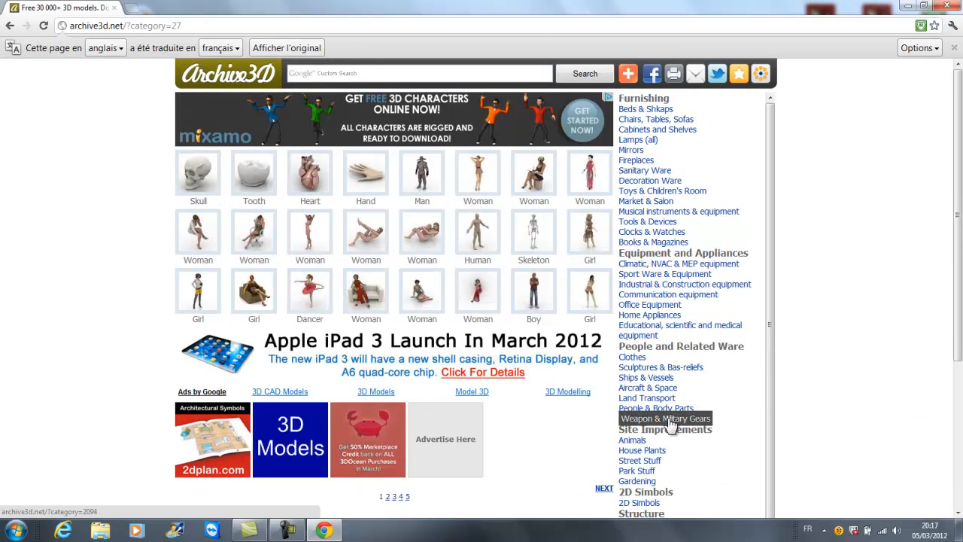
pyautogui.click(670, 426)
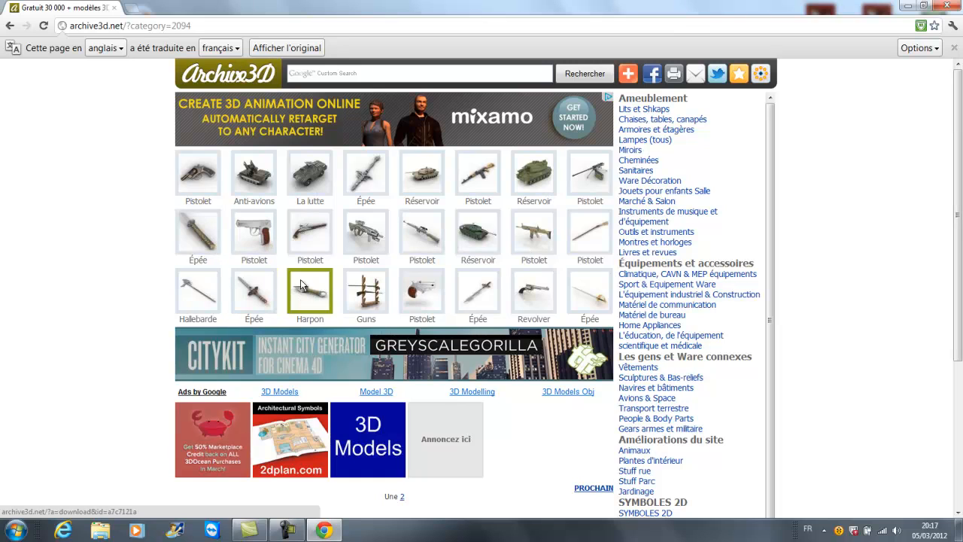
# Step: Open the anti-aircraft (Anti-avions) model's page and download the model, accepting the download terms
pyautogui.click(273, 181)
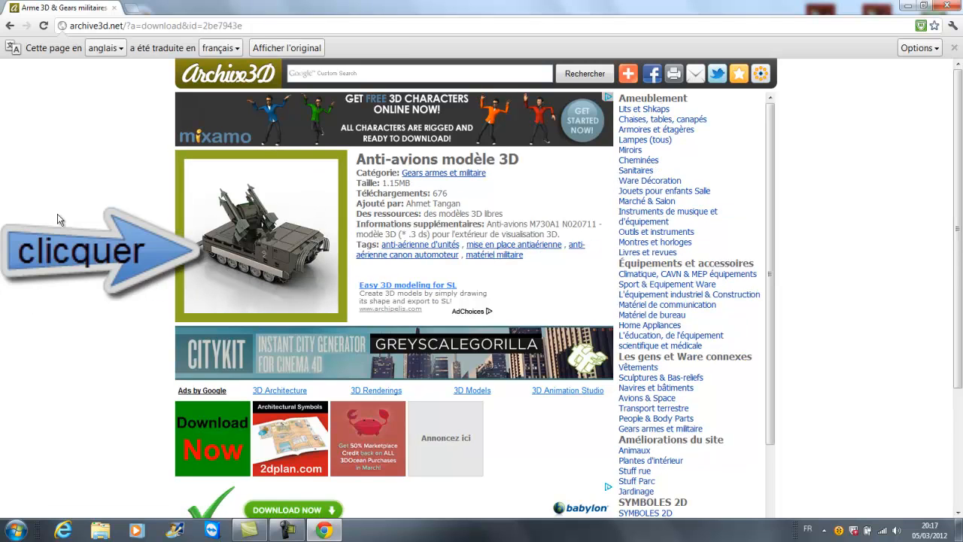
pyautogui.click(279, 204)
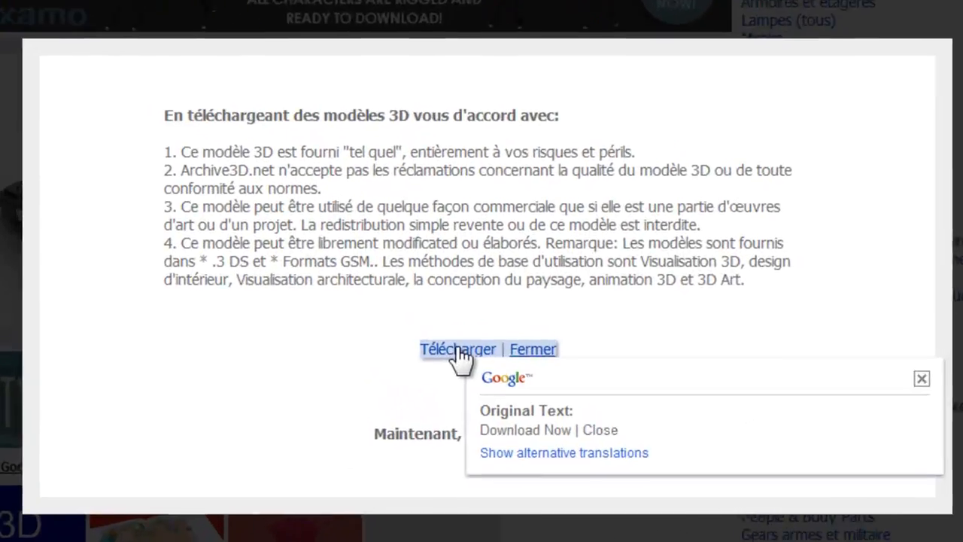
pyautogui.click(459, 329)
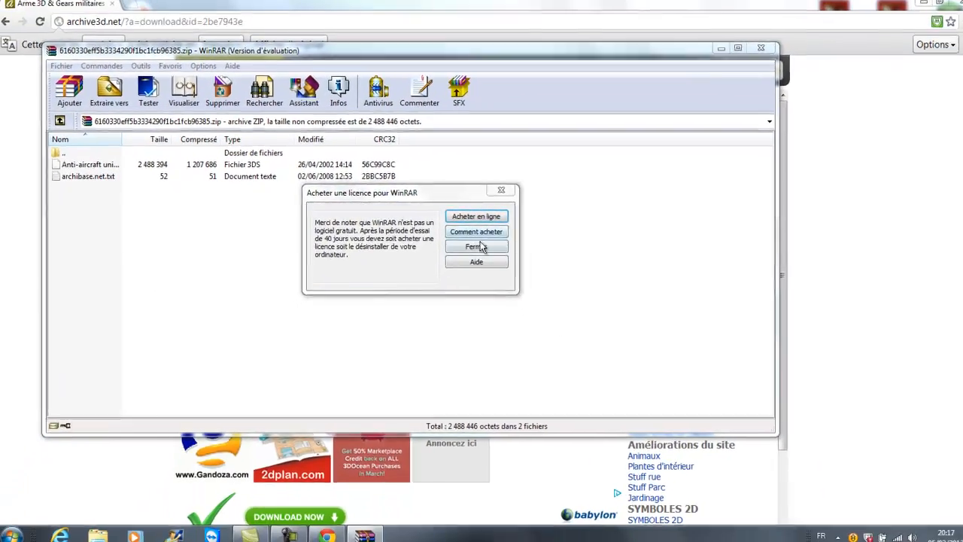
# Step: Dismiss the WinRAR licence reminder, extract the downloaded ZIP archive to the desktop (Bureau) and close the archive to show the desktop
pyautogui.click(800, 256)
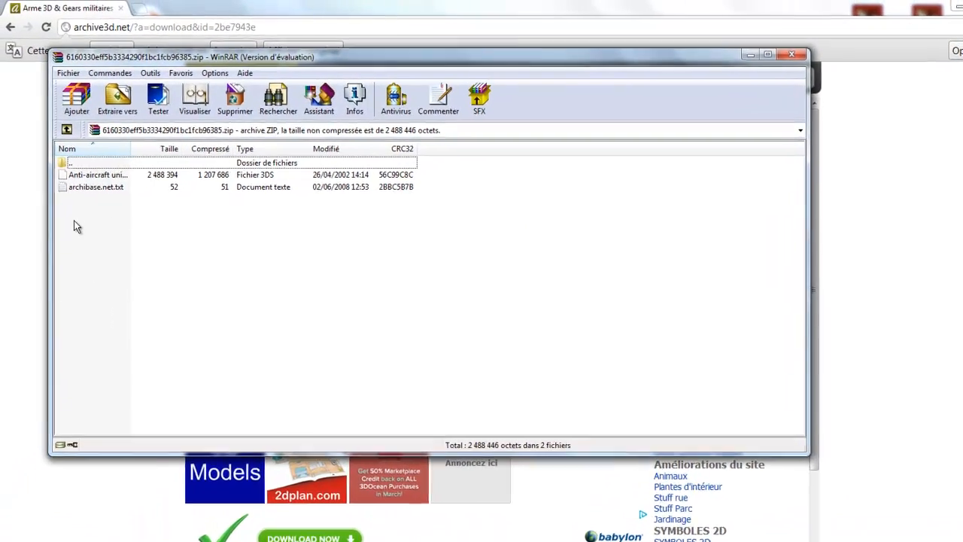
pyautogui.moveTo(73, 201); pyautogui.dragTo(218, 146)
pyautogui.click(246, 297)
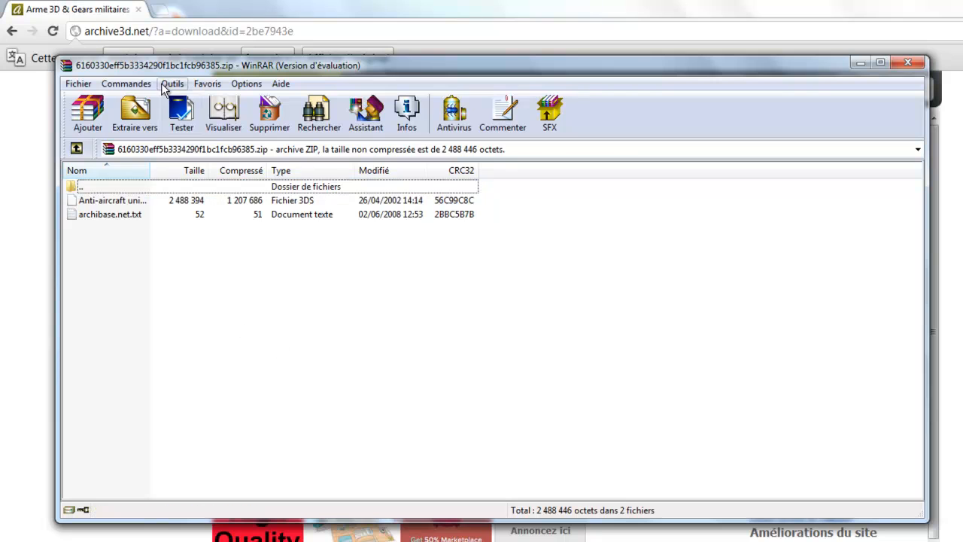
pyautogui.click(130, 112)
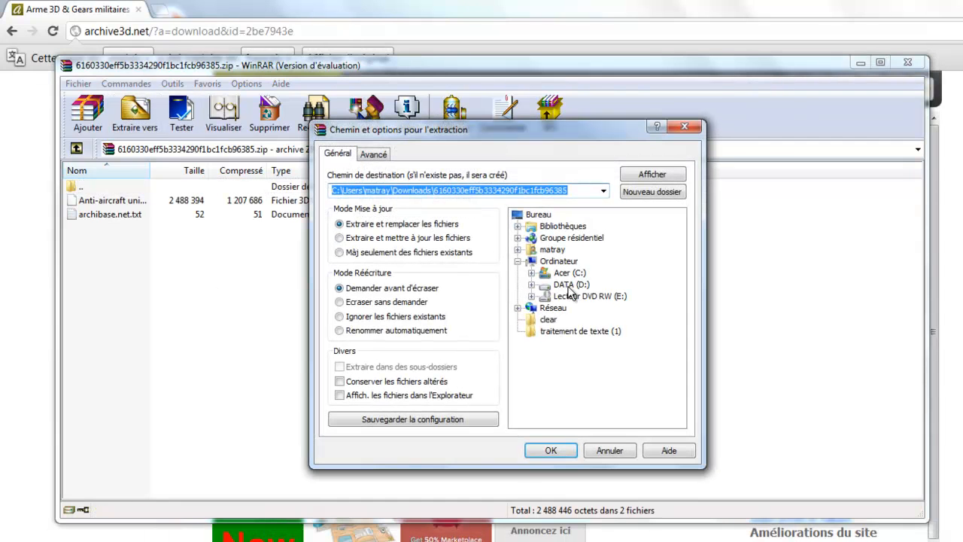
pyautogui.click(540, 217)
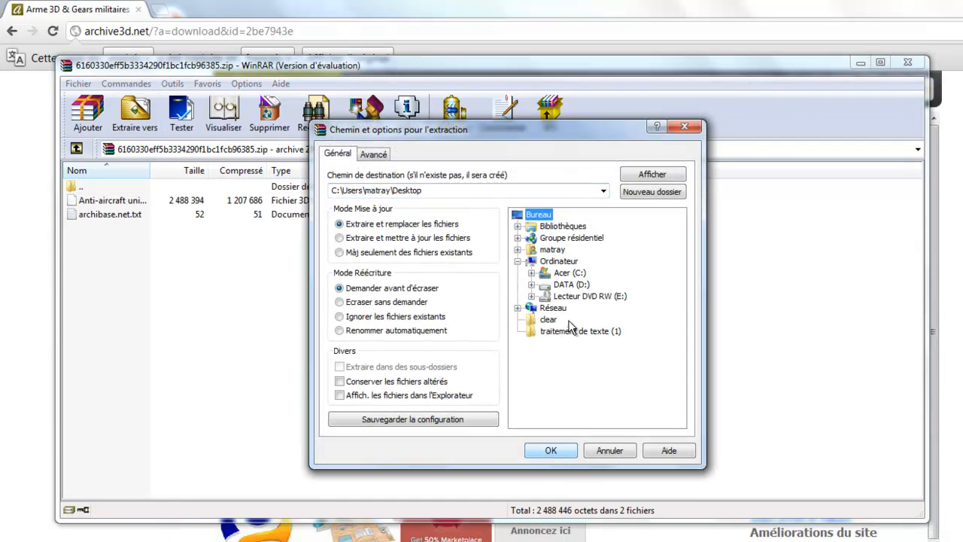
pyautogui.click(555, 452)
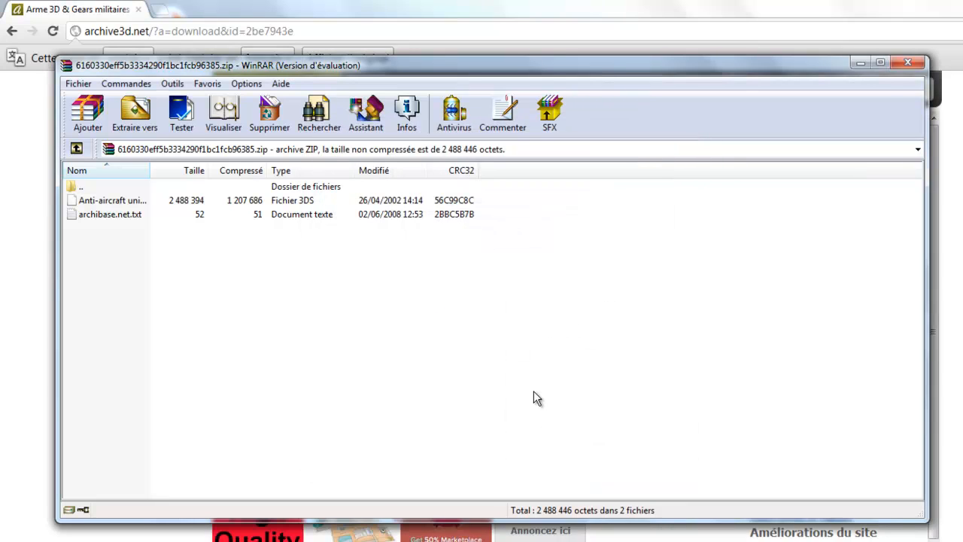
pyautogui.click(918, 66)
pyautogui.press('super+d')
pyautogui.moveTo(310, 79); pyautogui.dragTo(445, 197)
pyautogui.moveTo(190, 123)
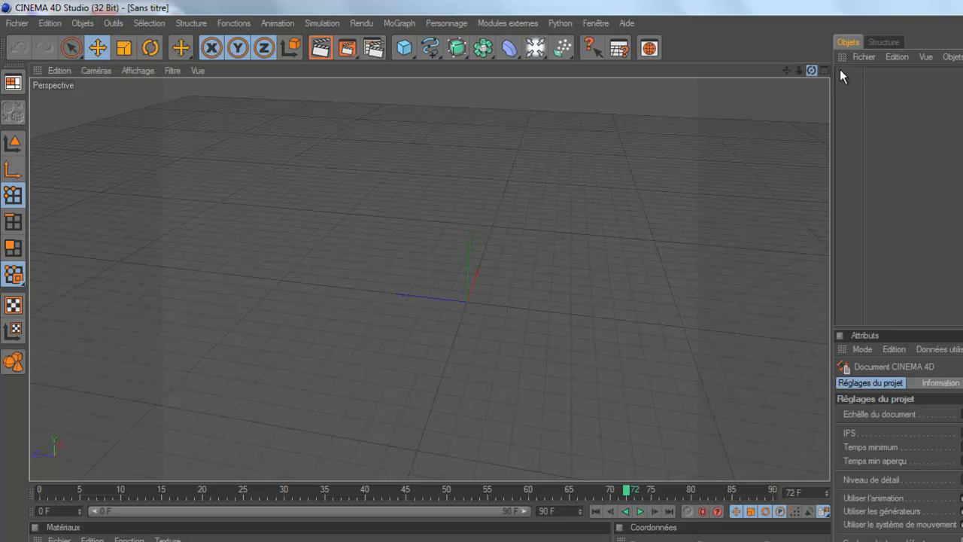
# Step: Bring Anti-aircraft unit M730A1 N020711.3DS from the desktop (Bureau) folder into the empty CINEMA 4D scene
pyautogui.moveTo(812, 70); pyautogui.dragTo(585, 315)
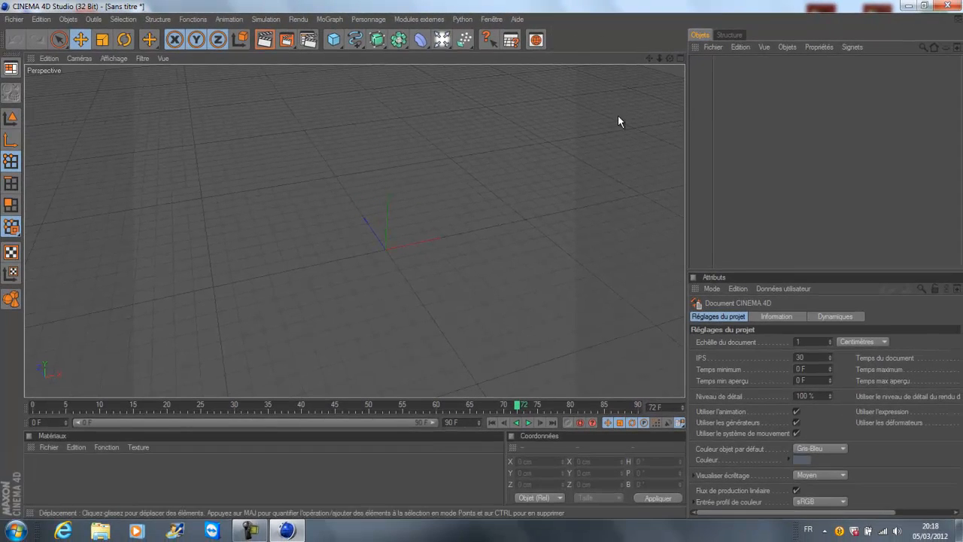
pyautogui.click(109, 536)
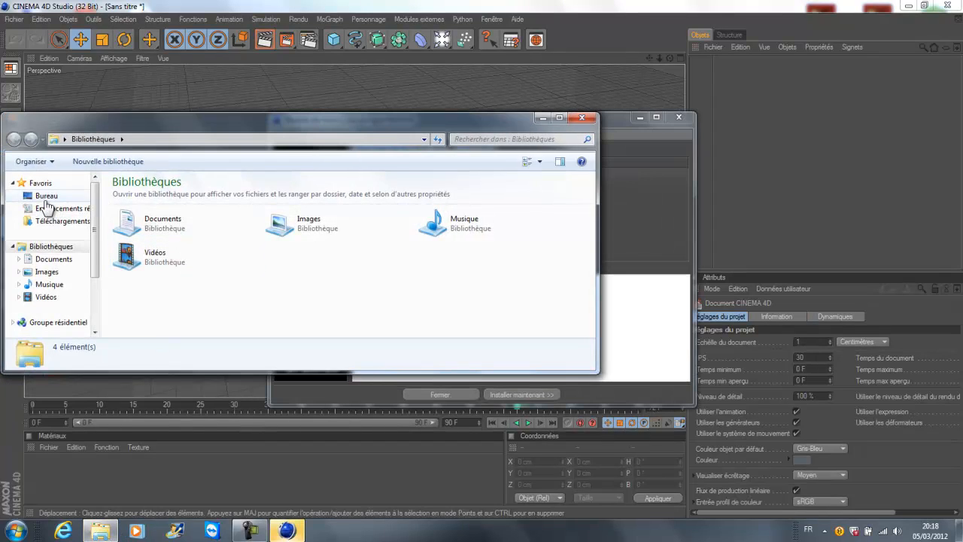
pyautogui.click(45, 195)
pyautogui.moveTo(463, 129); pyautogui.dragTo(463, 175)
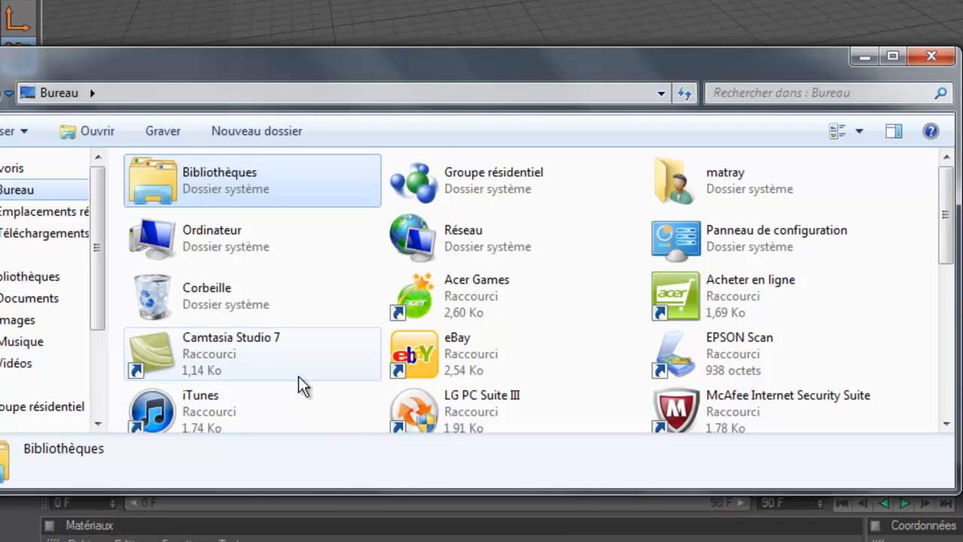
pyautogui.moveTo(942, 208); pyautogui.dragTo(941, 348)
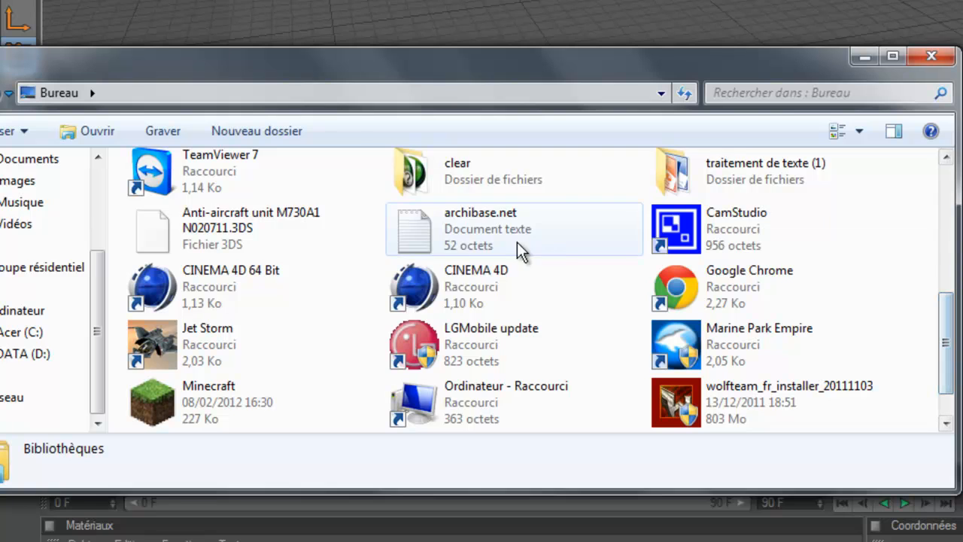
pyautogui.moveTo(232, 245)
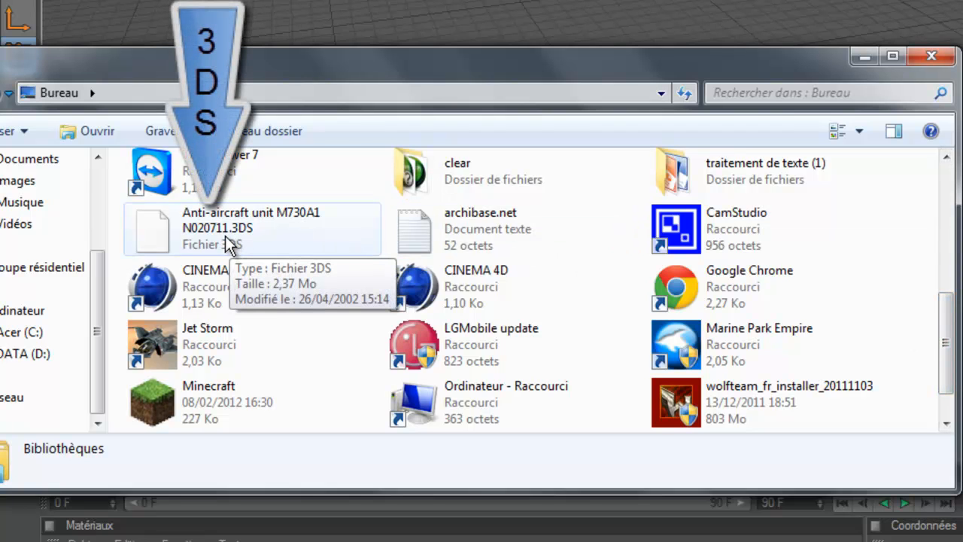
pyautogui.moveTo(226, 237); pyautogui.dragTo(470, 114)
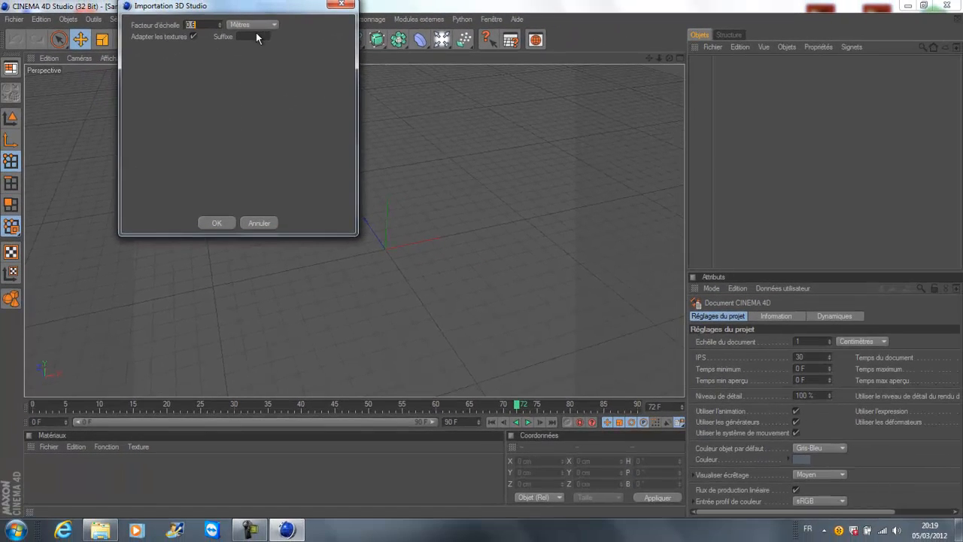
# Step: Set the 3D Studio import scale unit to Centimètres and import the anti-aircraft vehicle
pyautogui.click(258, 25)
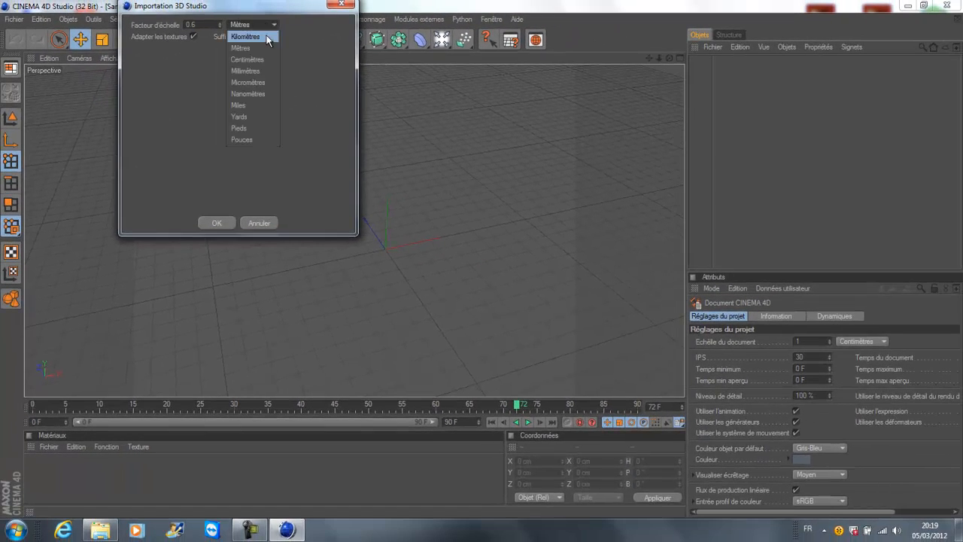
pyautogui.click(259, 61)
pyautogui.click(223, 222)
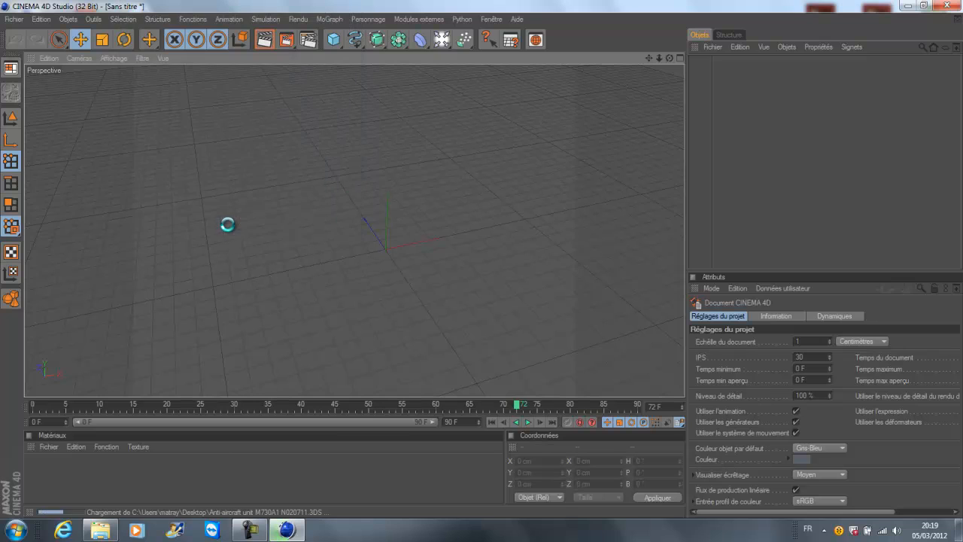
pyautogui.click(696, 200)
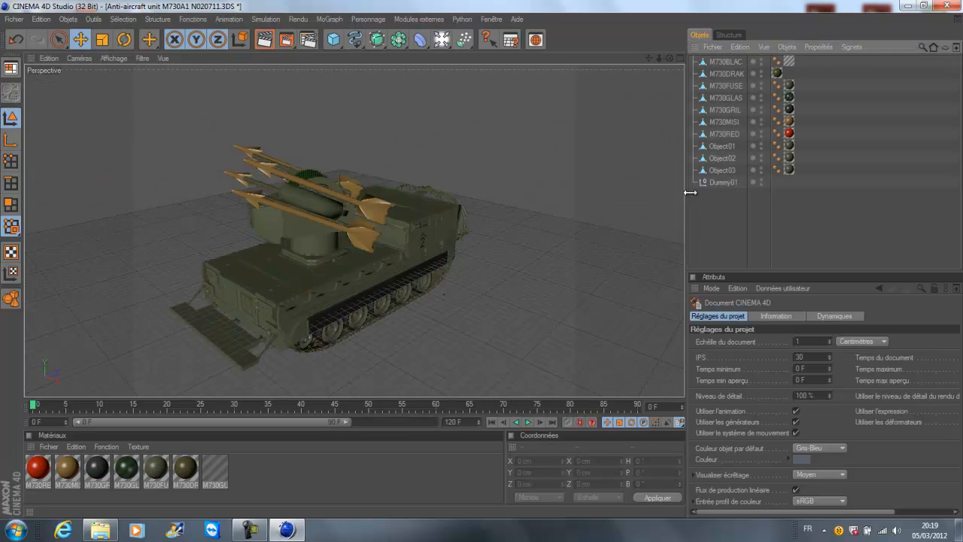
# Step: Select all the imported vehicle parts, from M730BLAC to Dummy01, and group them under one null object
pyautogui.keyDown('alt'); pyautogui.moveTo(487, 258); pyautogui.dragTo(446, 252); pyautogui.keyUp('alt')
pyautogui.click(429, 264)
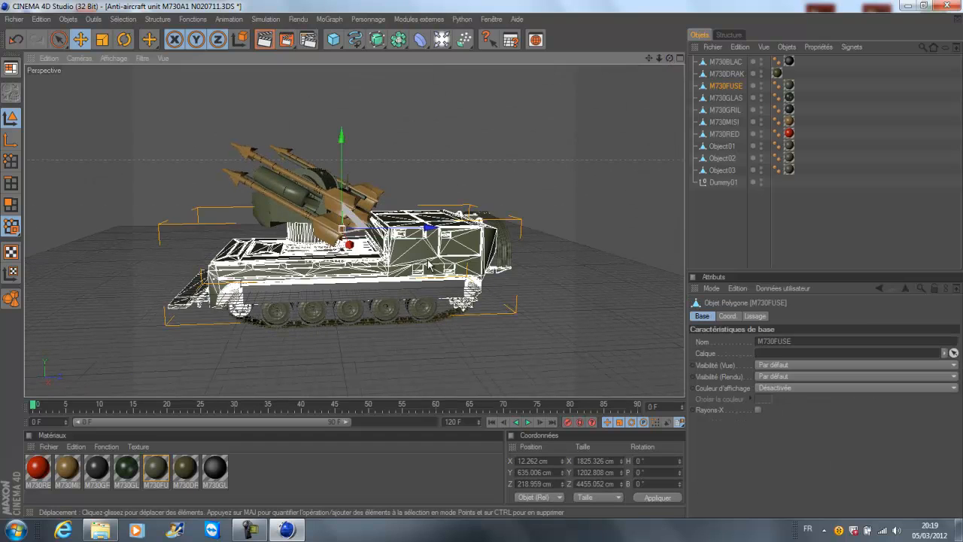
pyautogui.click(758, 154)
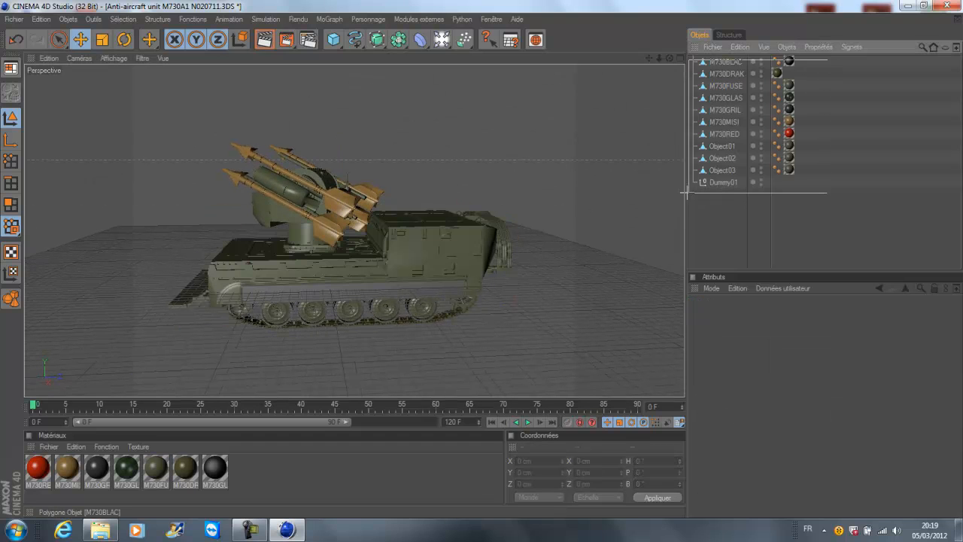
pyautogui.moveTo(686, 192); pyautogui.dragTo(686, 192)
pyautogui.rightClick(721, 151)
pyautogui.click(755, 396)
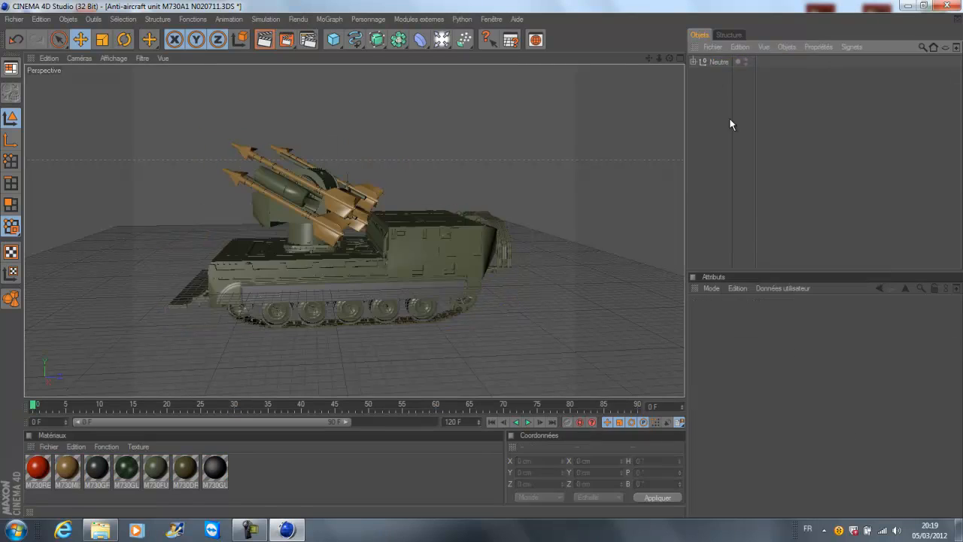
# Step: Scale the whole Neutre group down uniformly until the vehicle's hull is about 1635 cm long
pyautogui.click(715, 62)
pyautogui.press('t')
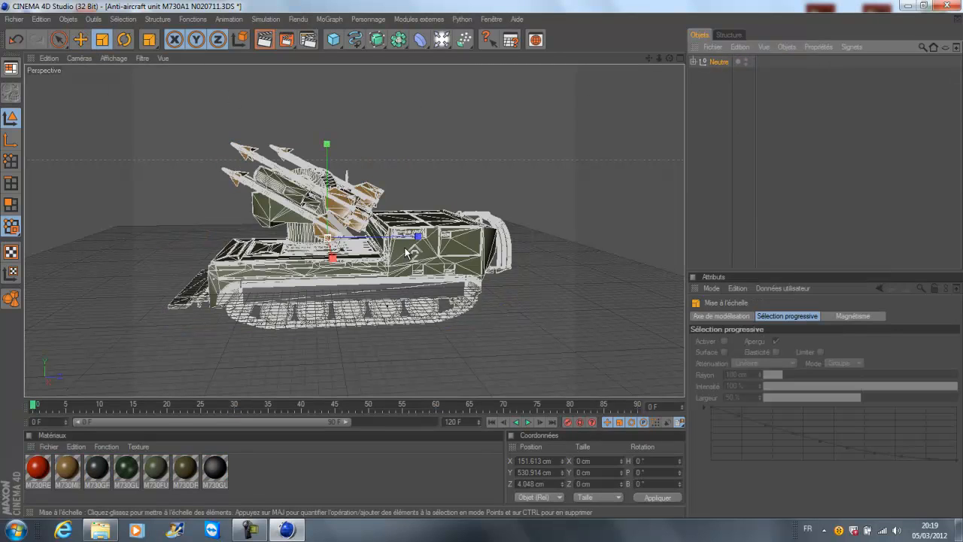
pyautogui.moveTo(407, 252); pyautogui.dragTo(483, 264)
pyautogui.click(723, 203)
pyautogui.moveTo(669, 58); pyautogui.dragTo(484, 264)
# Step: Move the Neutre group down towards the ground, to about X 147, Y 404, Z 40 cm, and deselect it
pyautogui.click(316, 248)
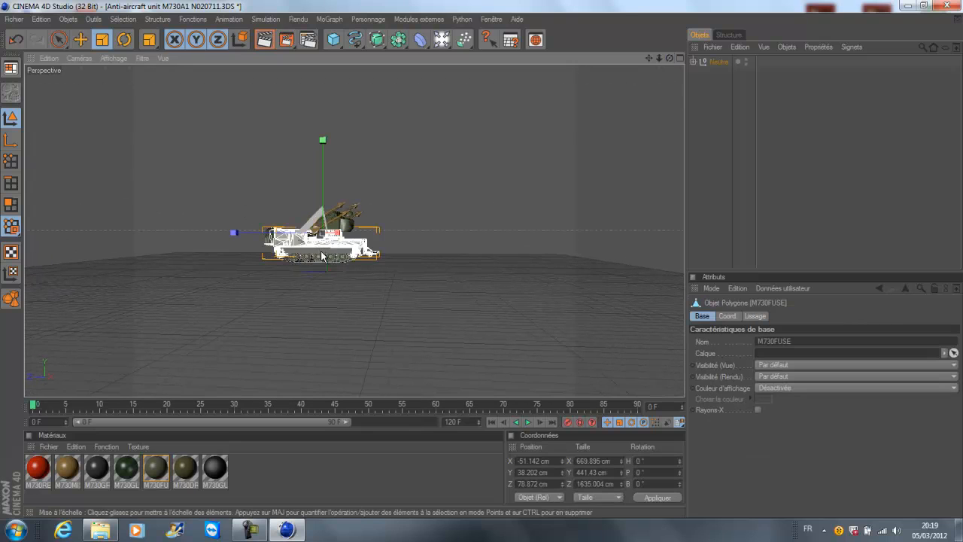
pyautogui.click(715, 62)
pyautogui.click(80, 39)
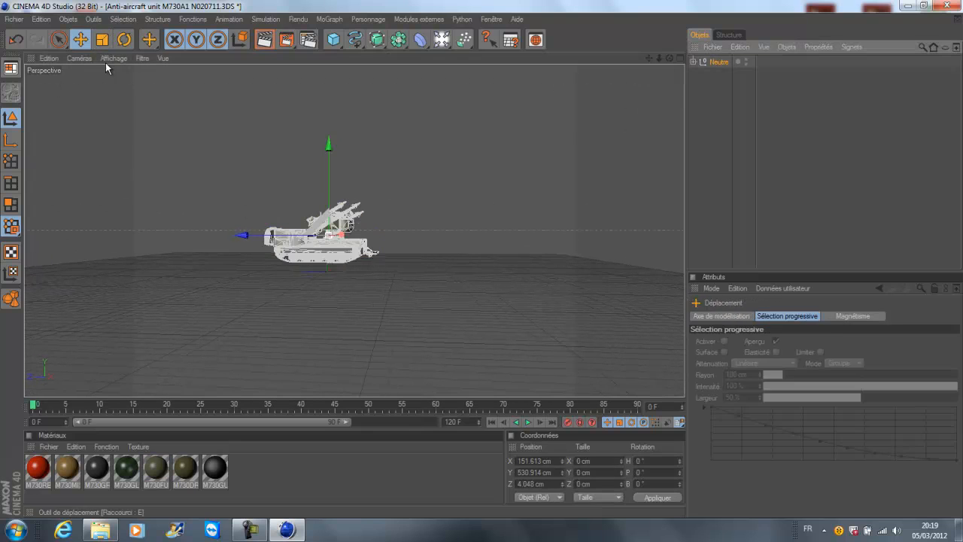
pyautogui.moveTo(338, 182); pyautogui.dragTo(482, 258)
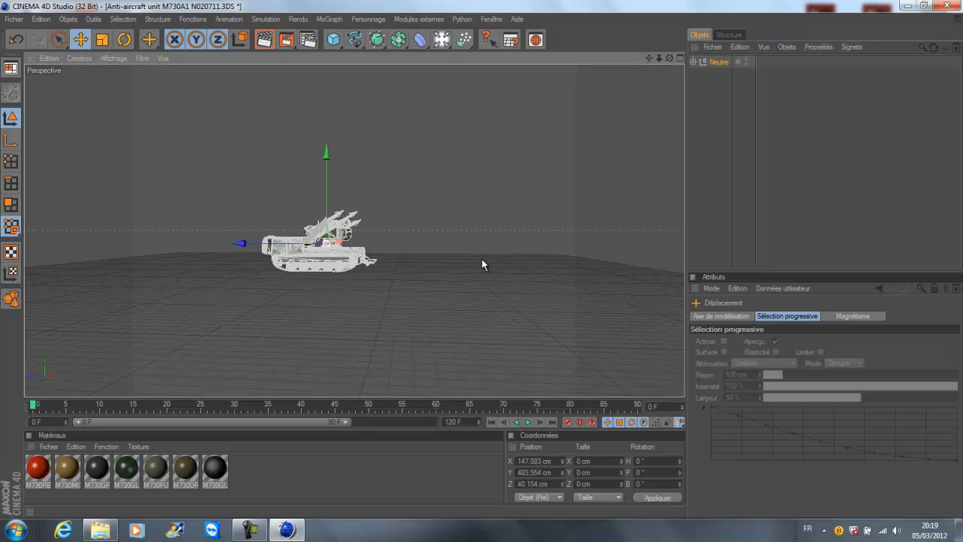
pyautogui.click(699, 204)
pyautogui.scroll(4, 602, 213)
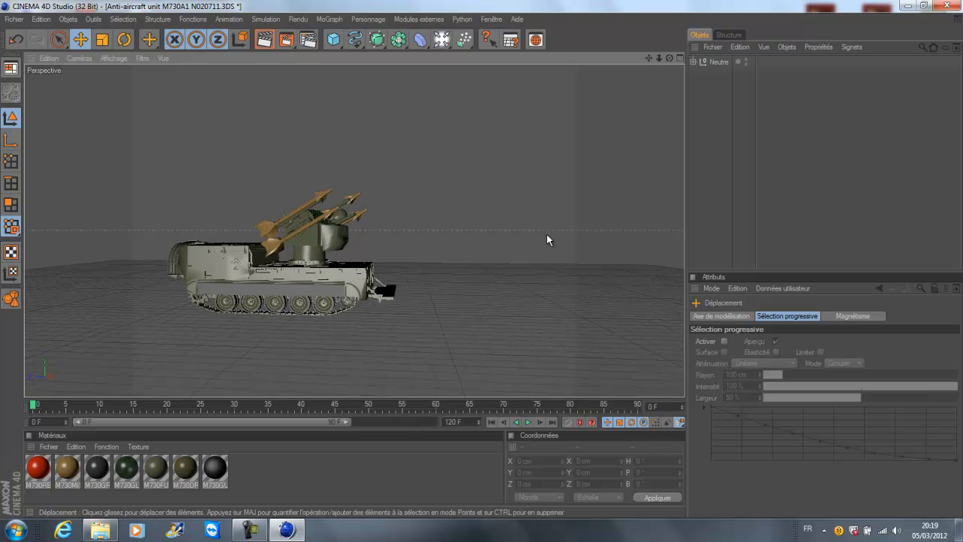
# Step: Add a Sol floor object and scale the Neutre group down until the vehicle's hull is about 567 cm long
pyautogui.click(442, 39)
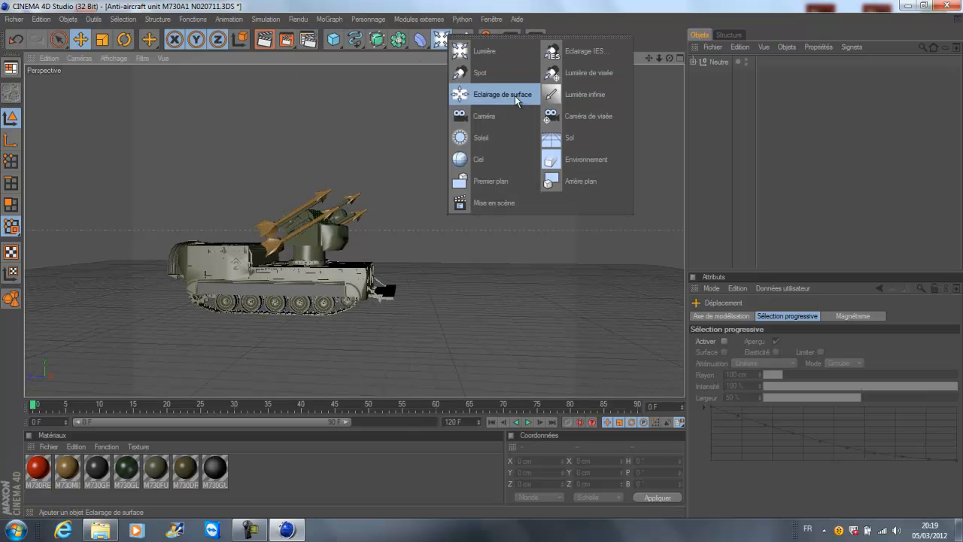
pyautogui.click(567, 137)
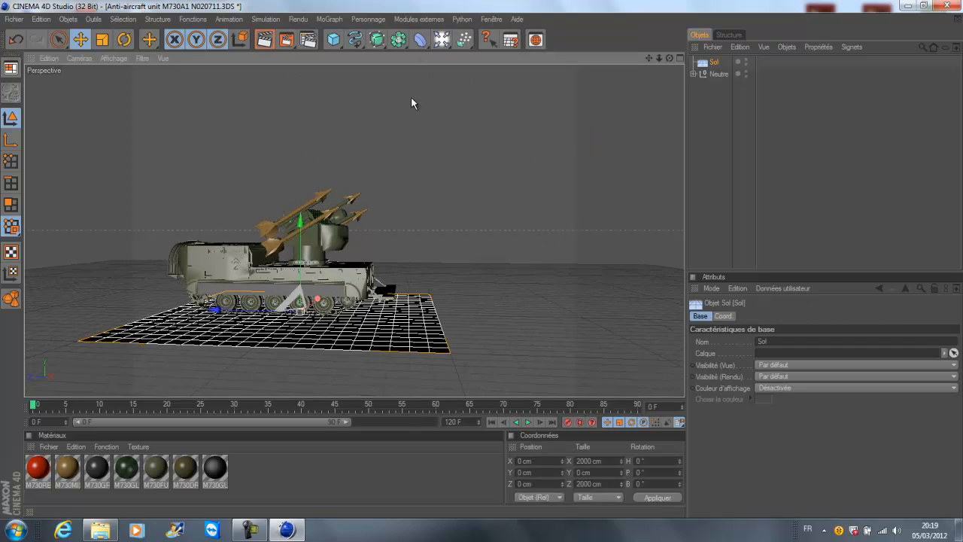
pyautogui.click(717, 73)
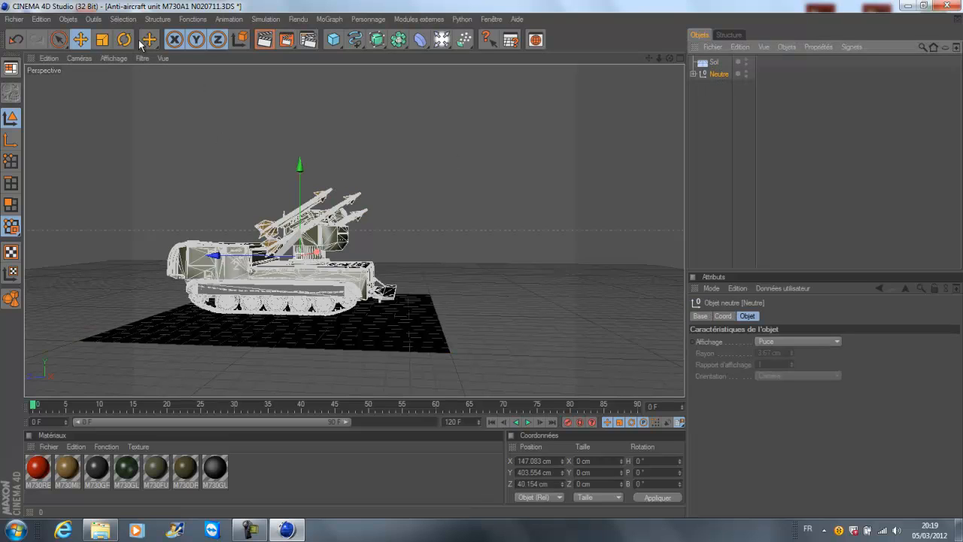
pyautogui.click(106, 41)
pyautogui.moveTo(543, 257); pyautogui.dragTo(455, 255)
pyautogui.scroll(6, 456, 297)
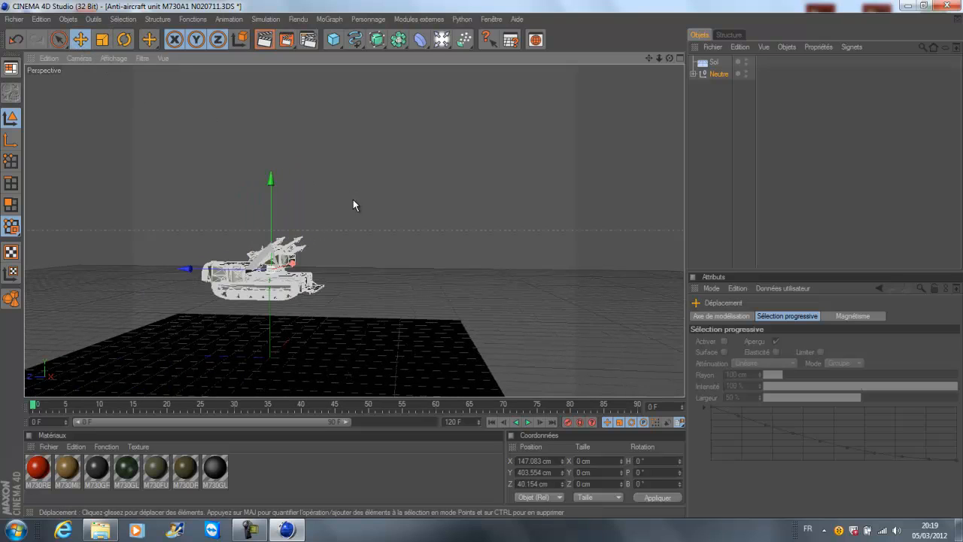
# Step: Lower the Neutre group onto the floor, to about Y 132 cm
pyautogui.moveTo(272, 200); pyautogui.dragTo(481, 259)
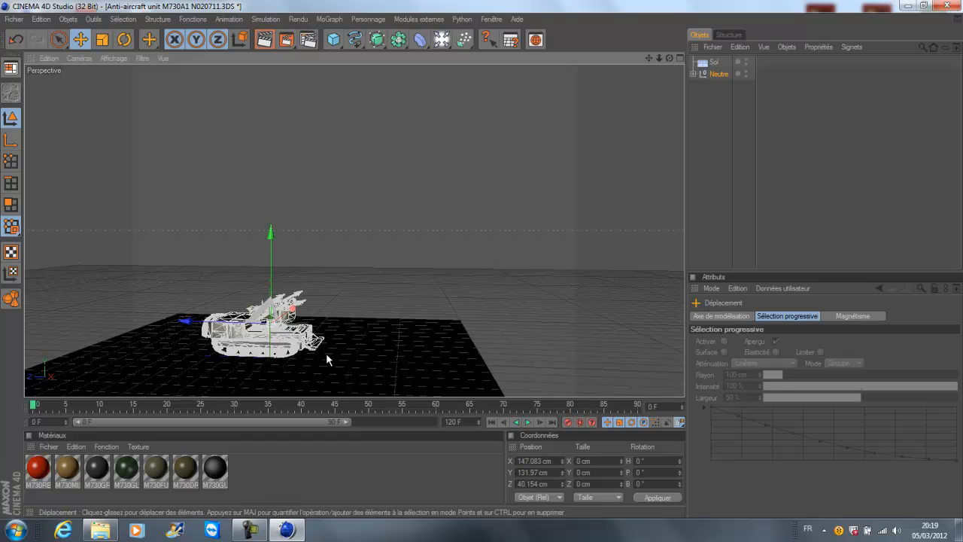
pyautogui.click(836, 209)
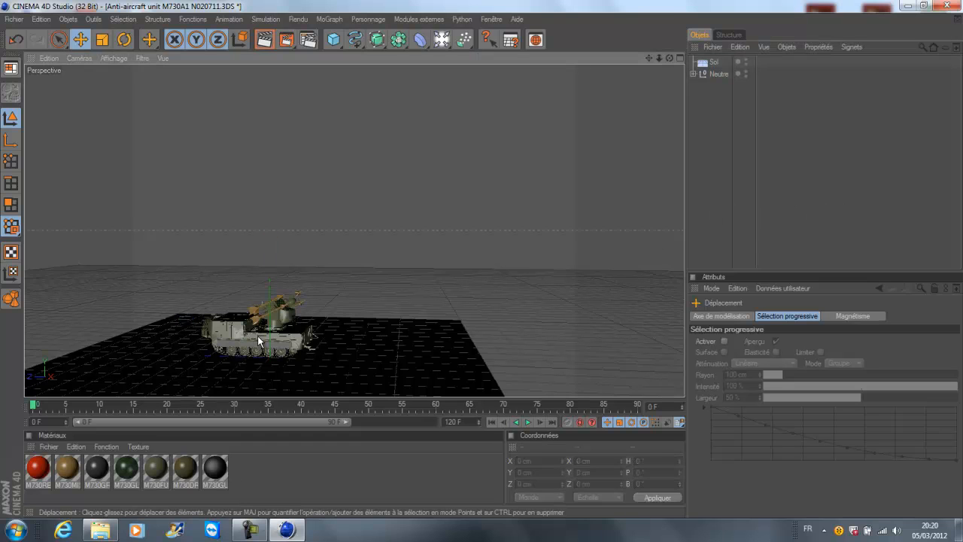
pyautogui.click(257, 336)
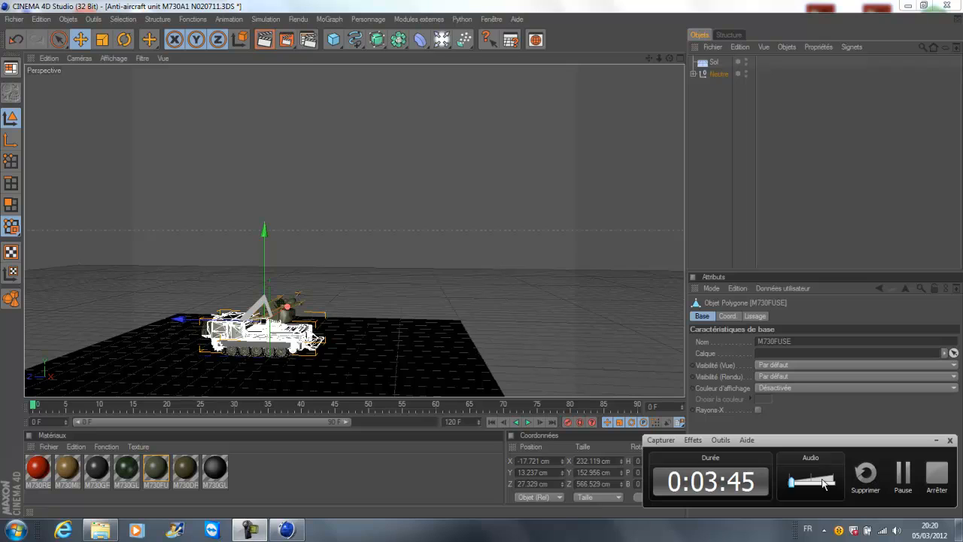
# Step: Move the Neutre group along Z to about 683 cm and record a keyframe at frame 0
pyautogui.click(715, 77)
pyautogui.moveTo(185, 319); pyautogui.dragTo(68, 317)
pyautogui.click(568, 423)
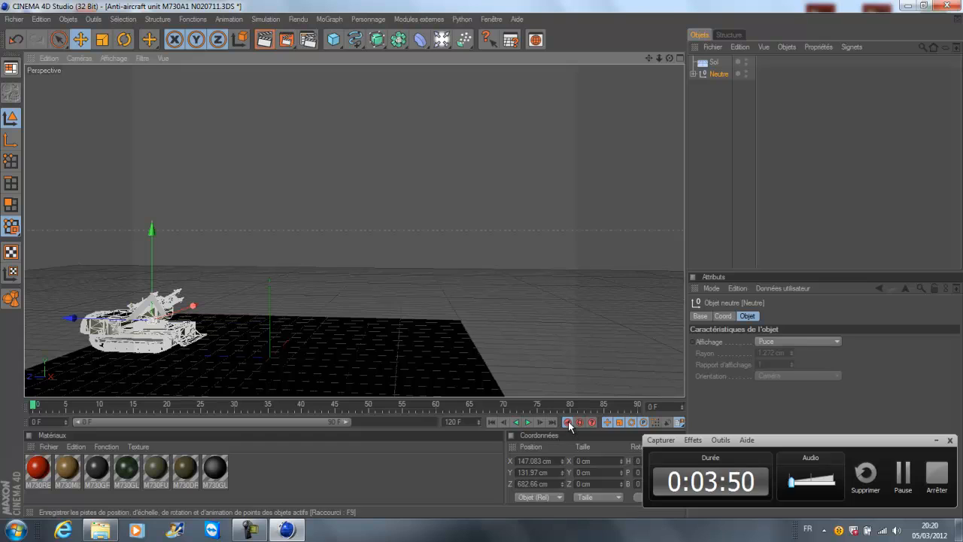
# Step: At frame 40, move the Neutre group along Z to about -470 cm and record a keyframe
pyautogui.click(301, 405)
pyautogui.moveTo(118, 317); pyautogui.dragTo(485, 259)
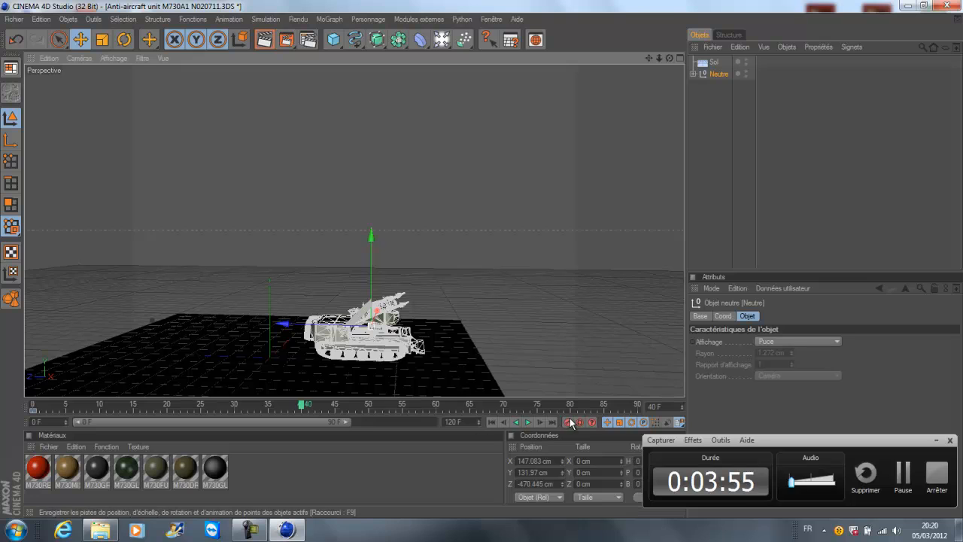
pyautogui.moveTo(281, 323); pyautogui.dragTo(475, 259)
# Step: Play the vehicle's driving animation from frame 0 with nothing selected, and stop the playback
pyautogui.click(34, 407)
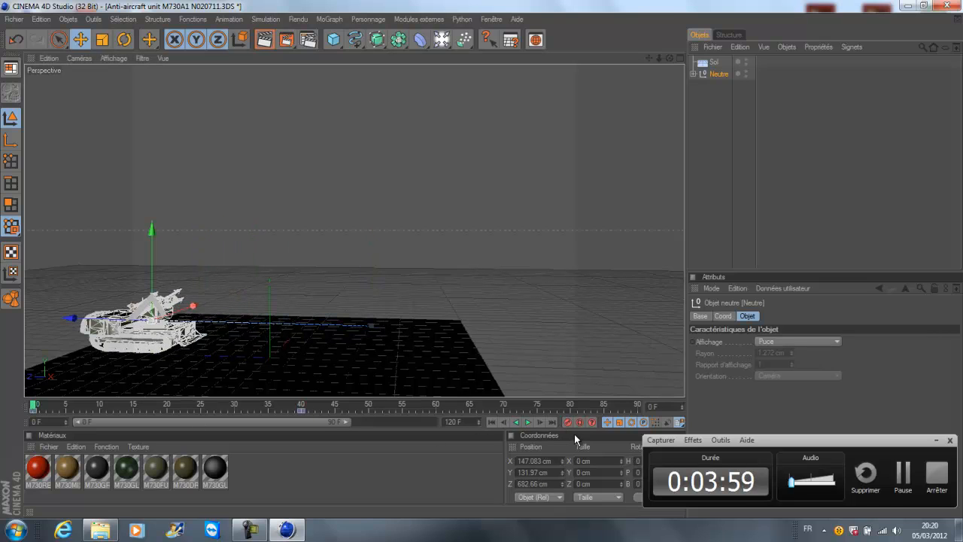
pyautogui.click(698, 213)
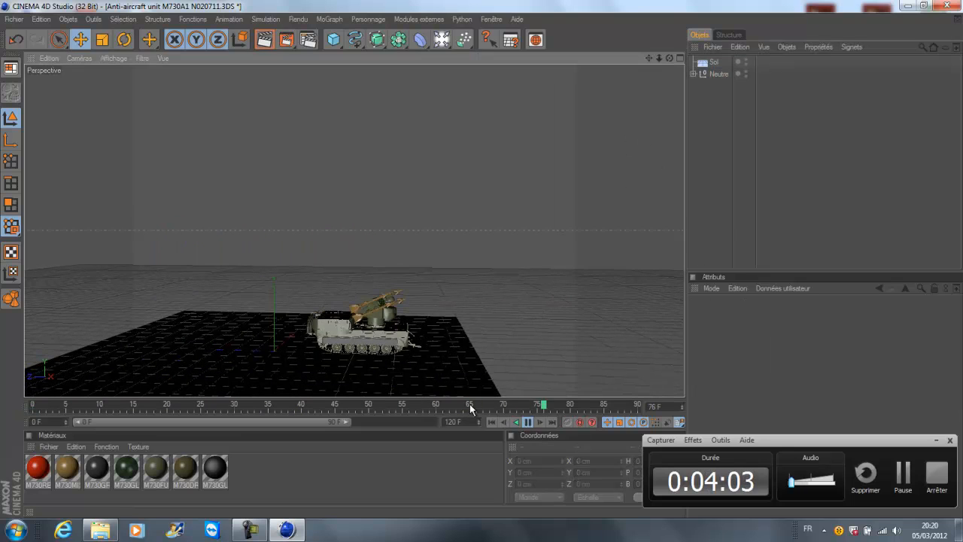
pyautogui.click(528, 421)
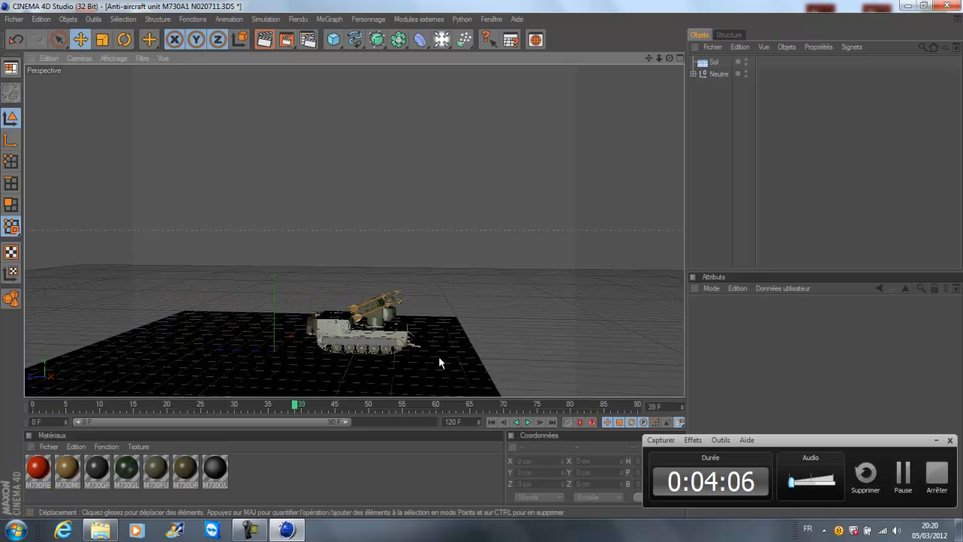
# Step: Go to frame 40 and select the vehicle's M730MISI missiles
pyautogui.click(378, 308)
pyautogui.keyDown('alt'); pyautogui.moveTo(379, 308); pyautogui.dragTo(324, 314); pyautogui.keyUp('alt')
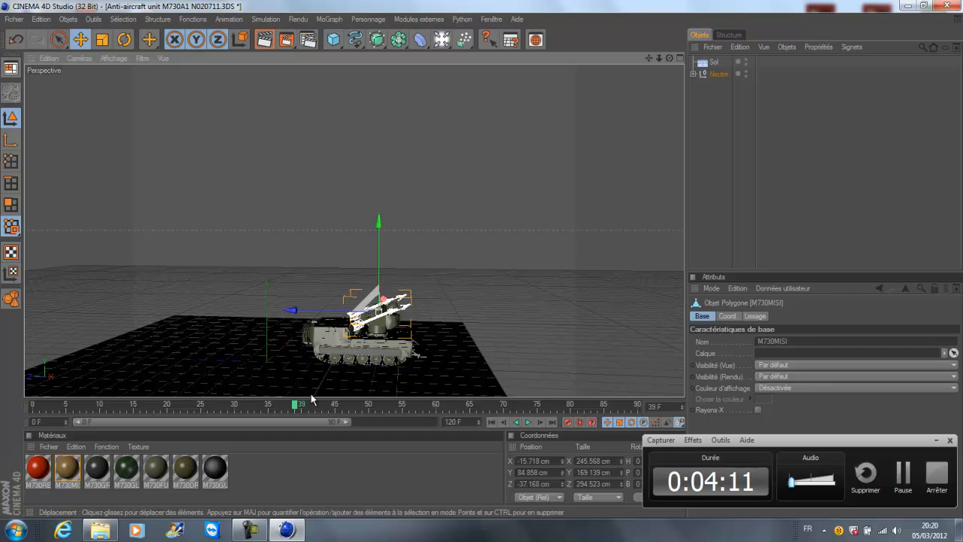
pyautogui.click(719, 74)
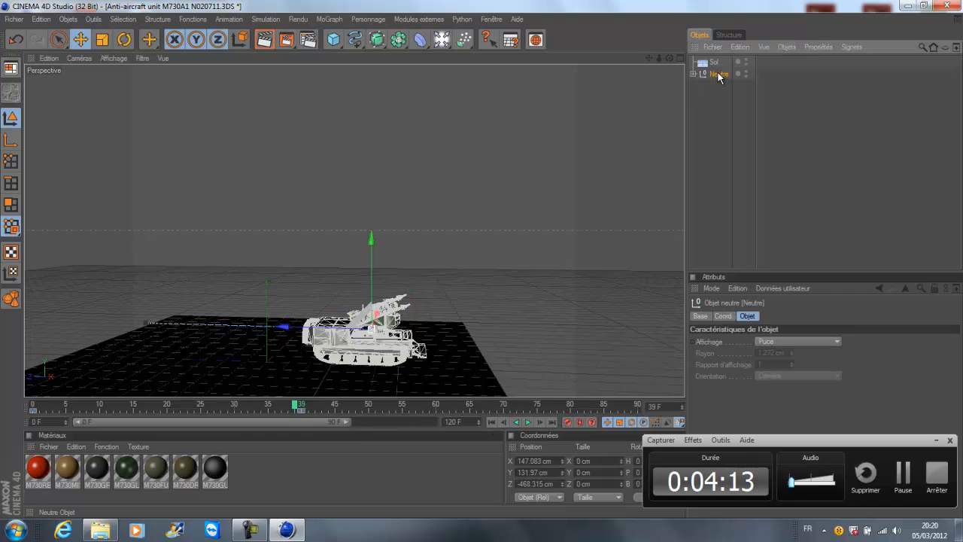
pyautogui.moveTo(297, 408); pyautogui.dragTo(302, 407)
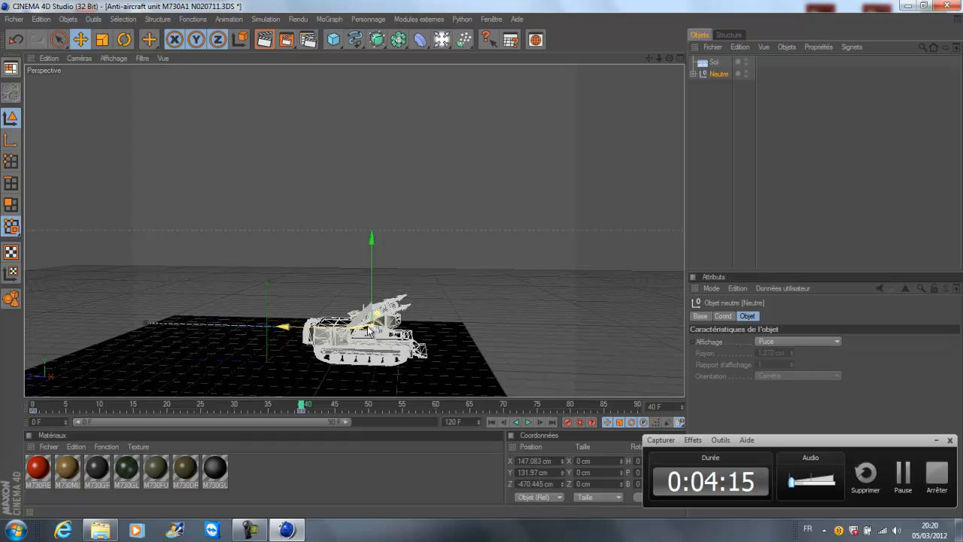
pyautogui.click(387, 310)
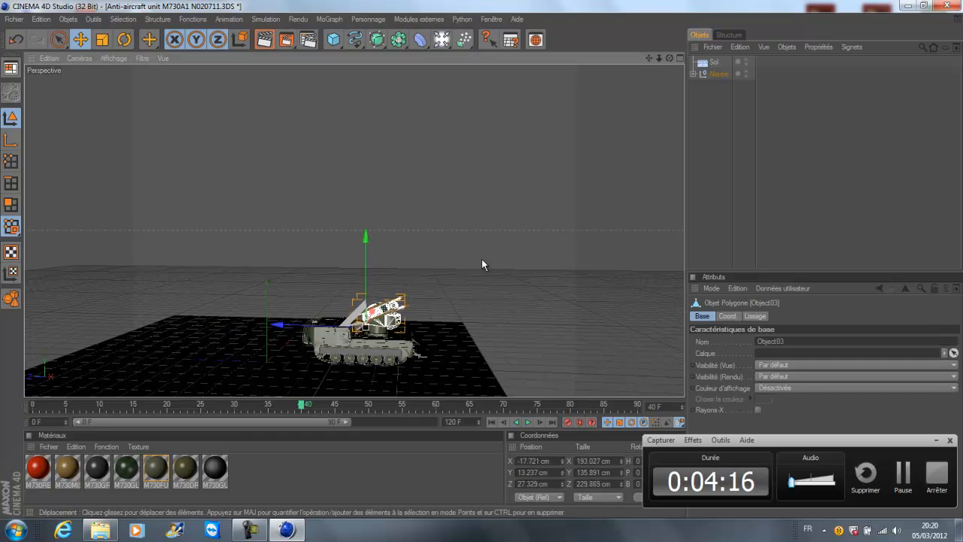
pyautogui.click(407, 313)
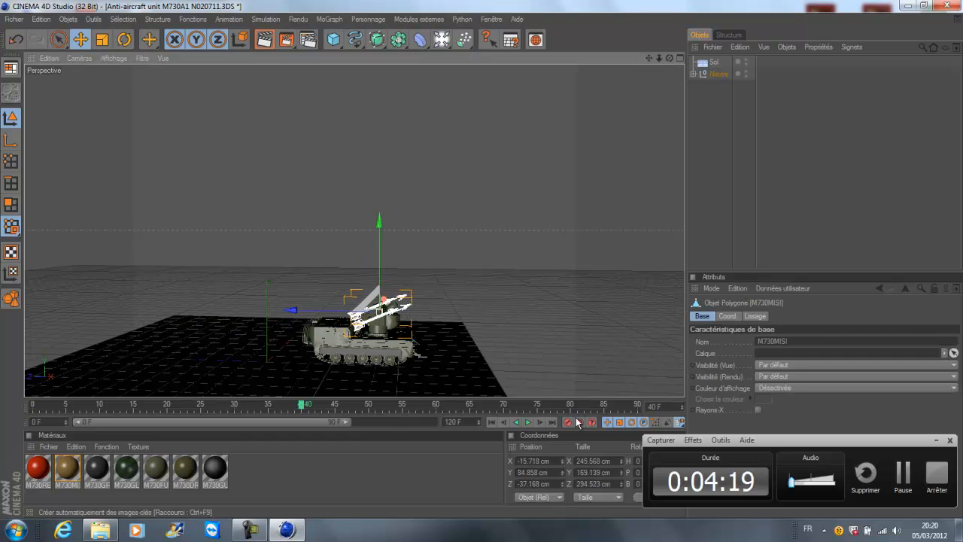
# Step: Move the missiles up and away to about X 152, Y 749, Z -1432 cm and keyframe them at frame 40
pyautogui.moveTo(330, 314); pyautogui.dragTo(483, 260)
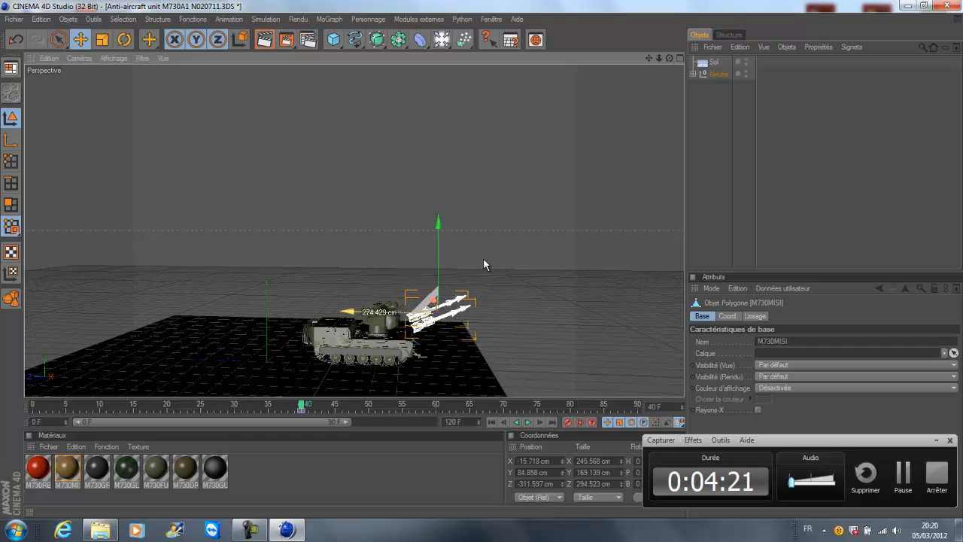
pyautogui.click(21, 45)
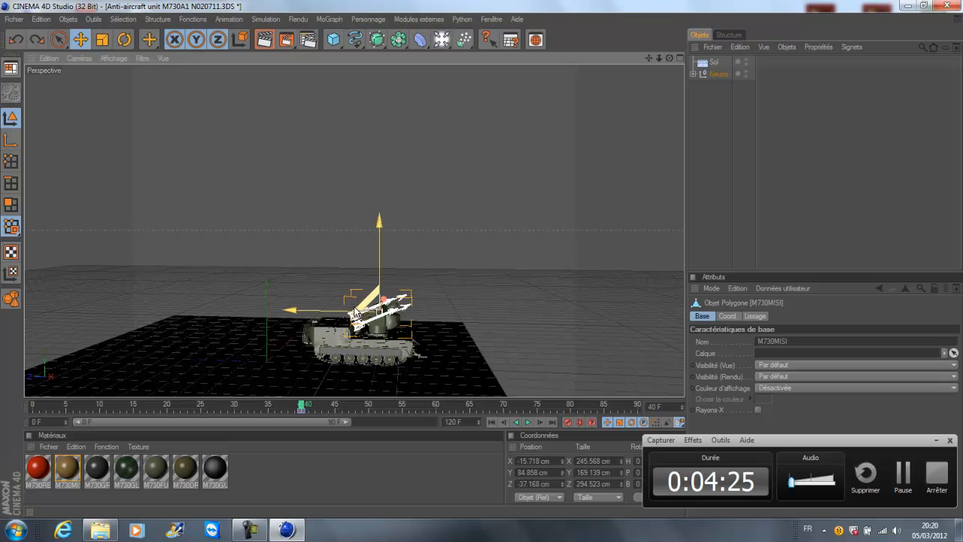
pyautogui.moveTo(377, 318); pyautogui.dragTo(484, 262)
pyautogui.scroll(-3, 344, 320)
pyautogui.scroll(1, 344, 321)
pyautogui.scroll(3, 344, 319)
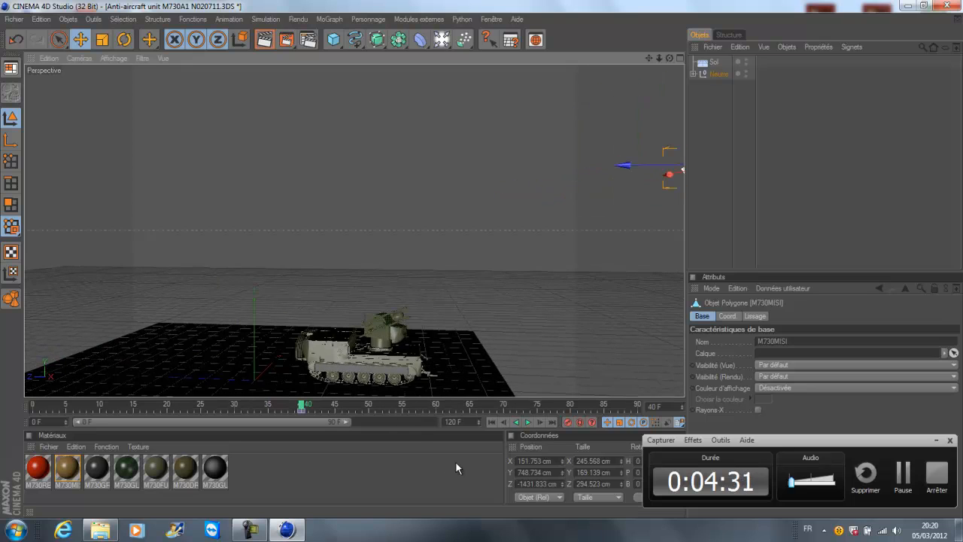
# Step: At frame 0, place the missiles back on the launcher at about X -16, Y 75, Z -32 cm and record a keyframe
pyautogui.moveTo(301, 411); pyautogui.dragTo(0, 410)
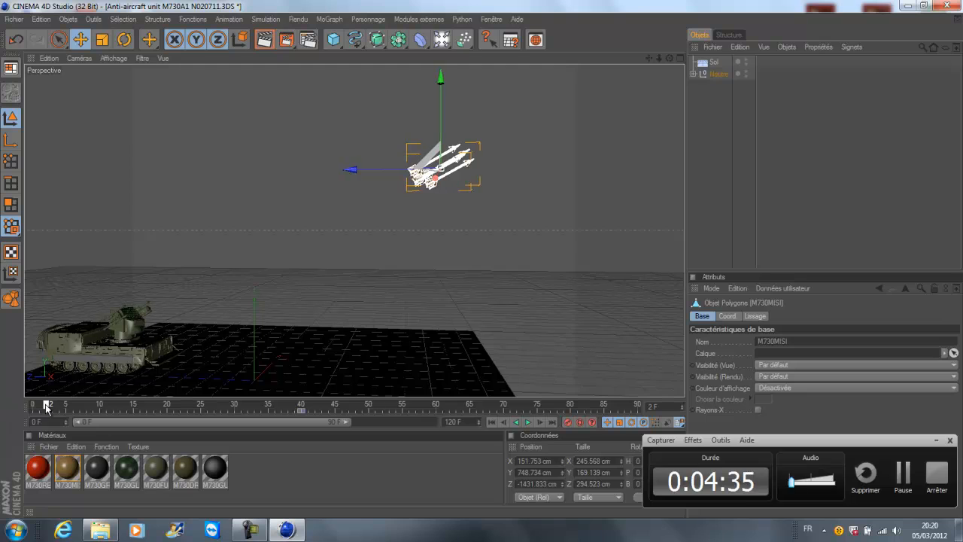
pyautogui.moveTo(441, 176); pyautogui.dragTo(482, 259)
pyautogui.click(569, 422)
pyautogui.moveTo(34, 407); pyautogui.dragTo(1, 409)
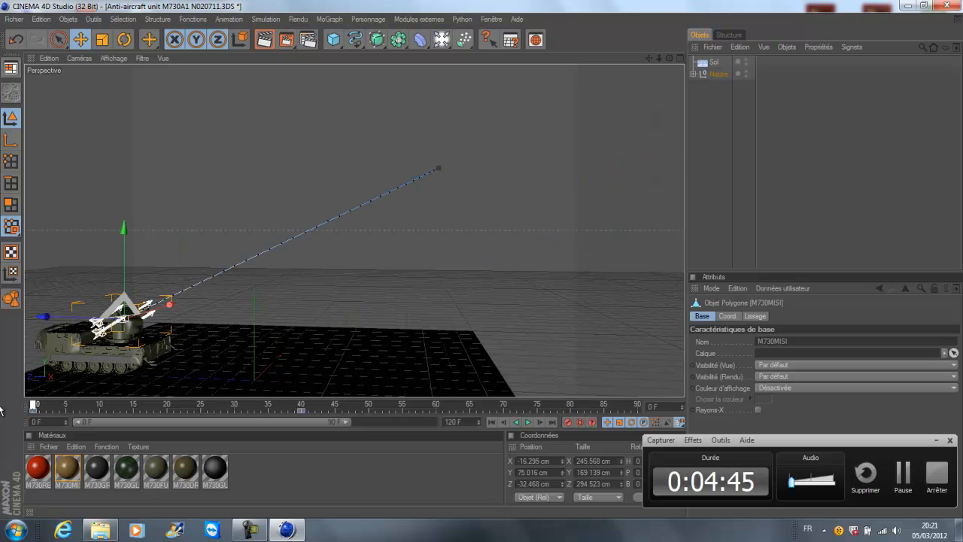
# Step: Play the missile launch animation with everything deselected, and stop the playback
pyautogui.click(527, 422)
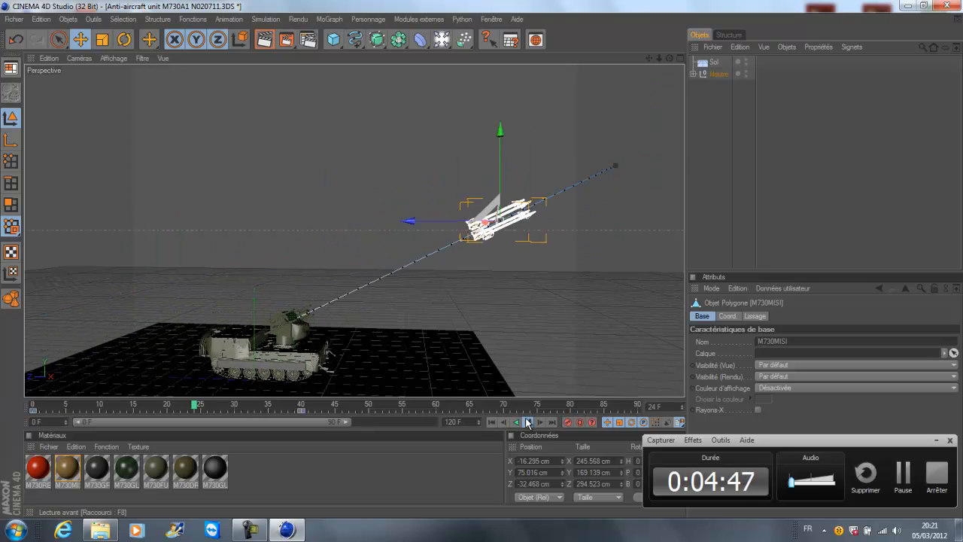
pyautogui.click(714, 229)
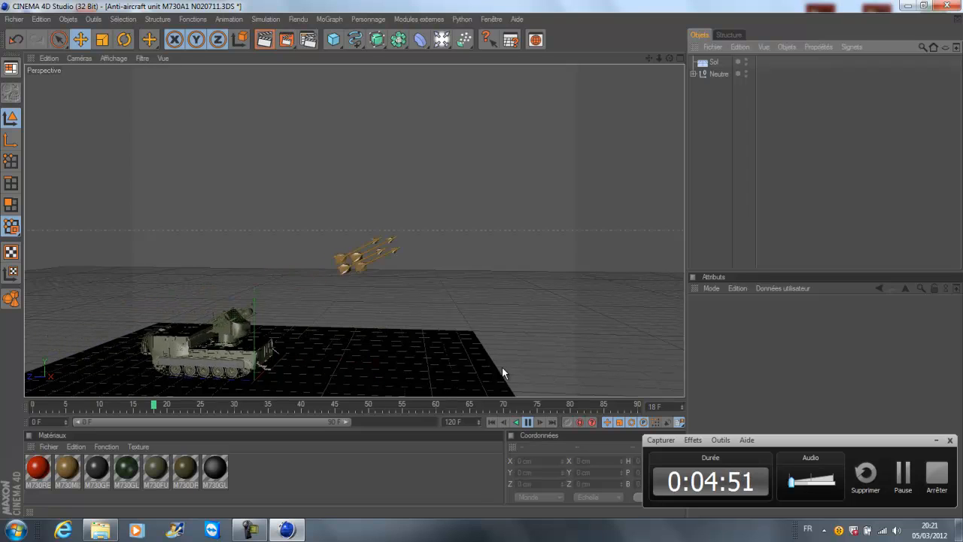
pyautogui.click(528, 422)
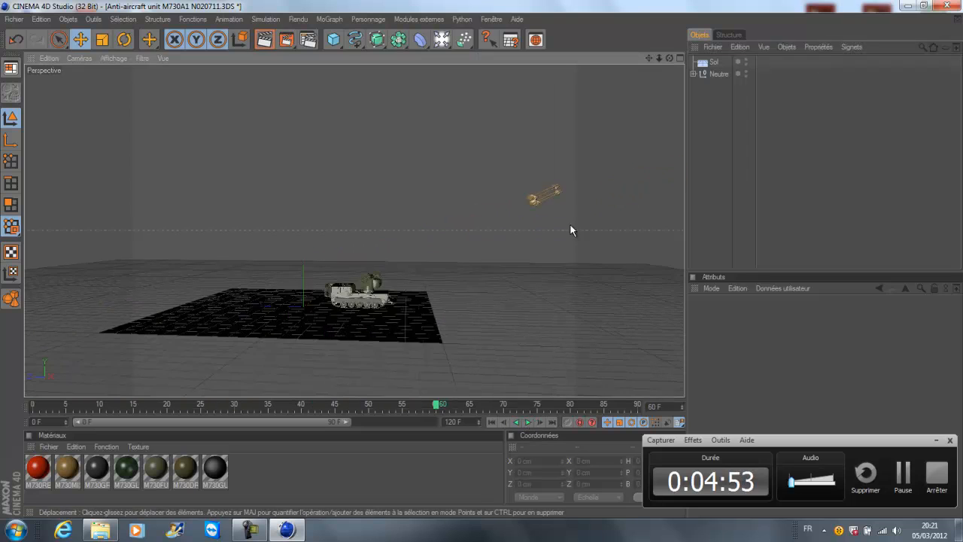
# Step: Move the Sol floor away from the vehicle along Z, to about -2892 cm
pyautogui.moveTo(670, 59); pyautogui.dragTo(484, 258)
pyautogui.click(493, 322)
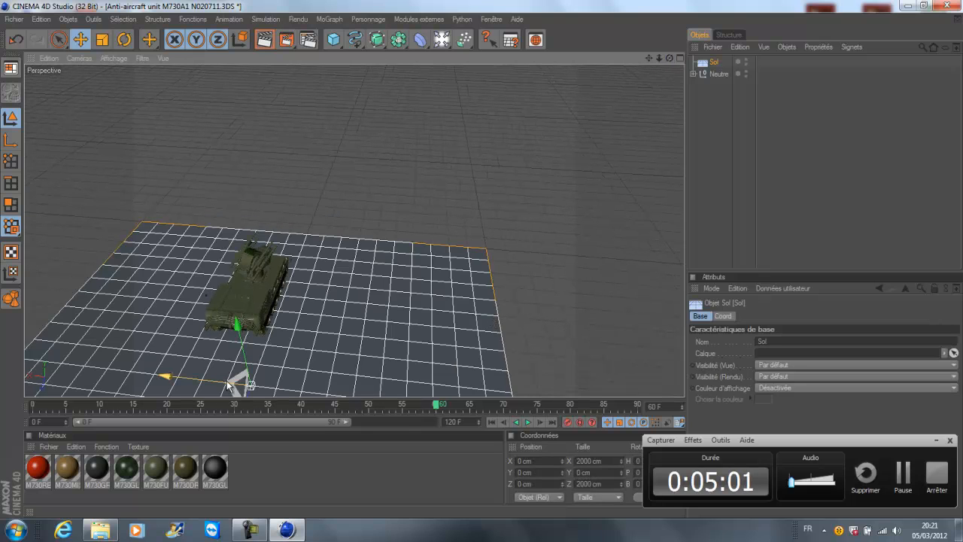
pyautogui.moveTo(248, 393); pyautogui.dragTo(482, 260)
pyautogui.scroll(1, 677, 69)
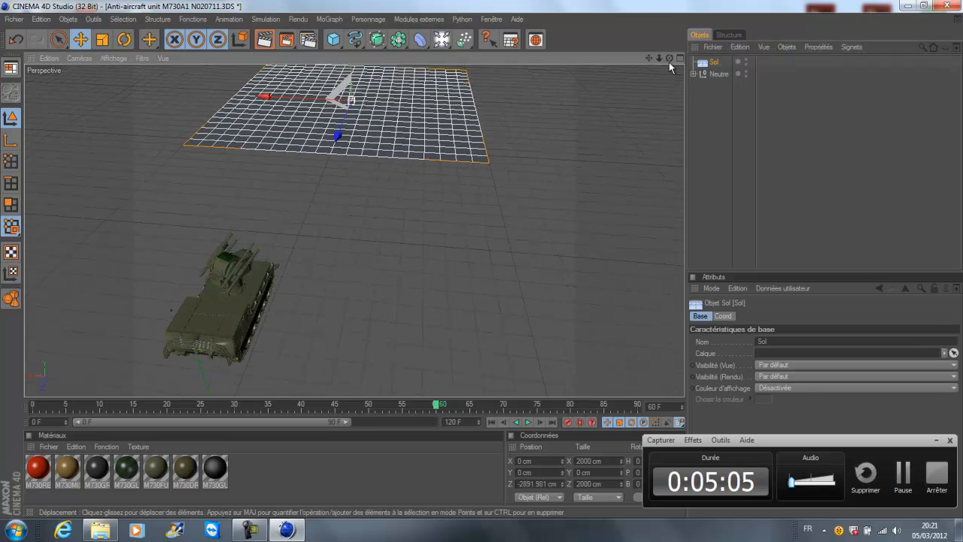
pyautogui.moveTo(649, 58); pyautogui.dragTo(482, 259)
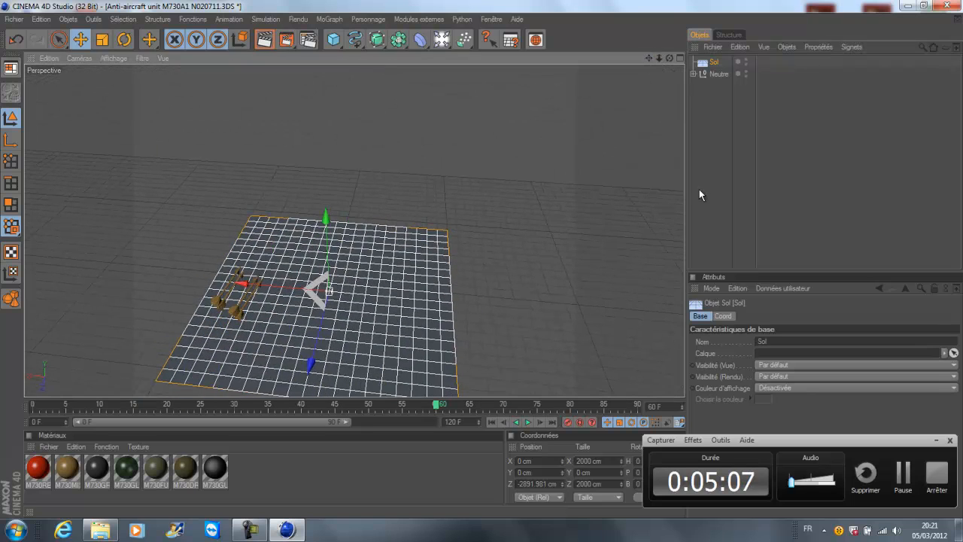
# Step: Delete the Neutre group containing the whole vehicle
pyautogui.click(698, 87)
pyautogui.click(714, 73)
pyautogui.press('Delete')
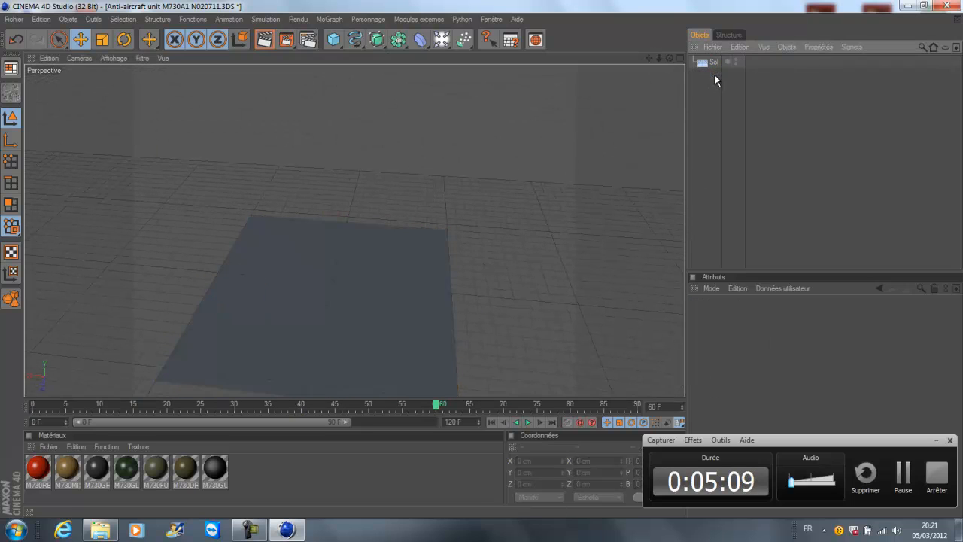
# Step: Select the Sol floor object and delete it from the scene
pyautogui.moveTo(662, 56); pyautogui.dragTo(157, 386)
pyautogui.click(339, 290)
pyautogui.click(419, 253)
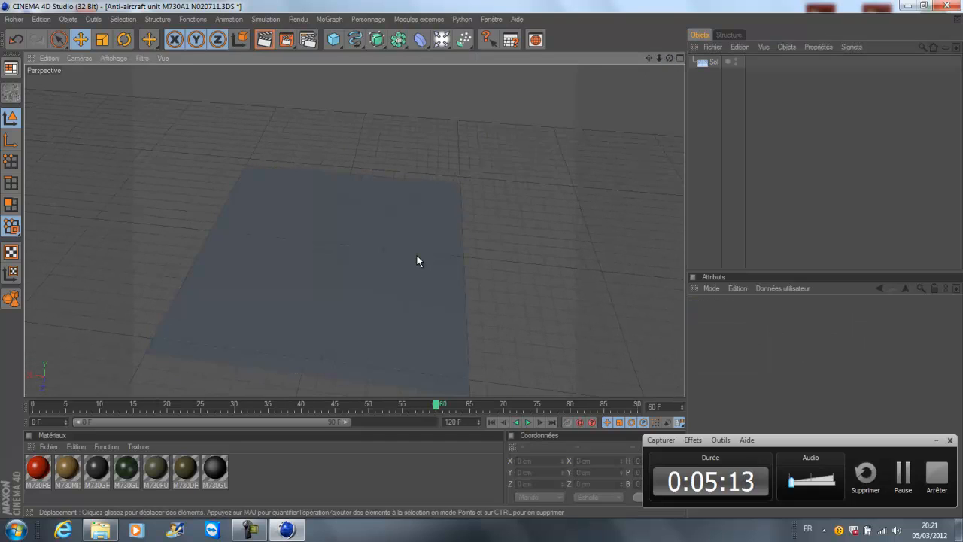
pyautogui.click(417, 256)
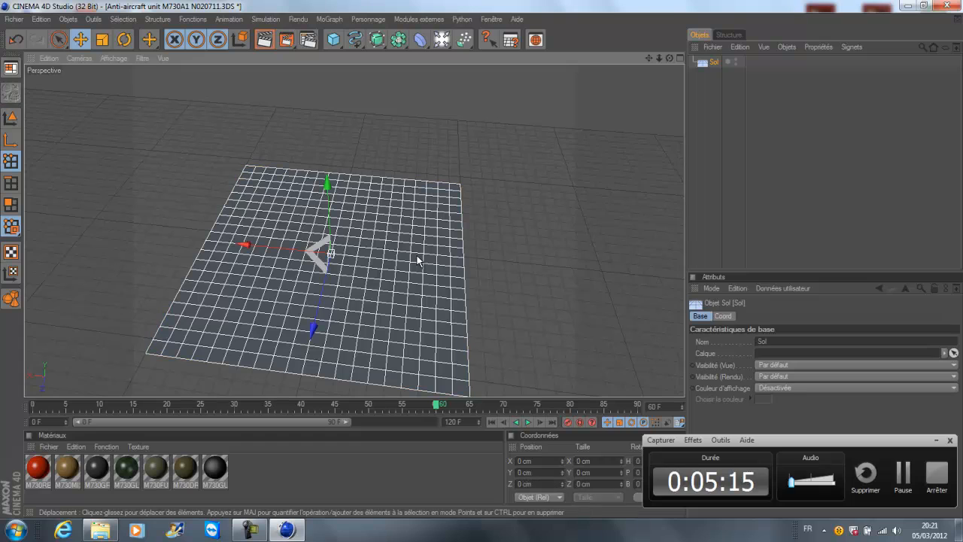
pyautogui.click(715, 65)
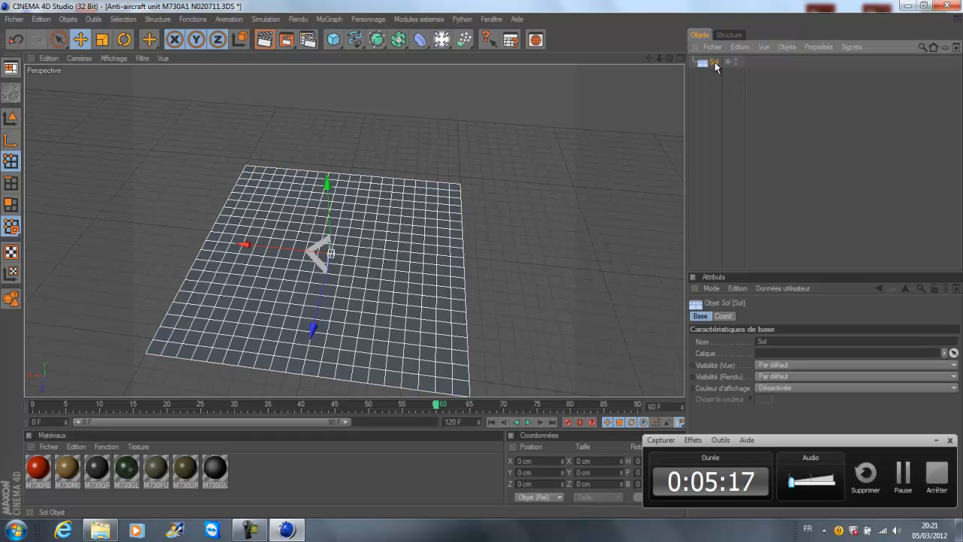
pyautogui.press('Delete')
# Step: Add a Plan primitive to the empty scene
pyautogui.click(438, 44)
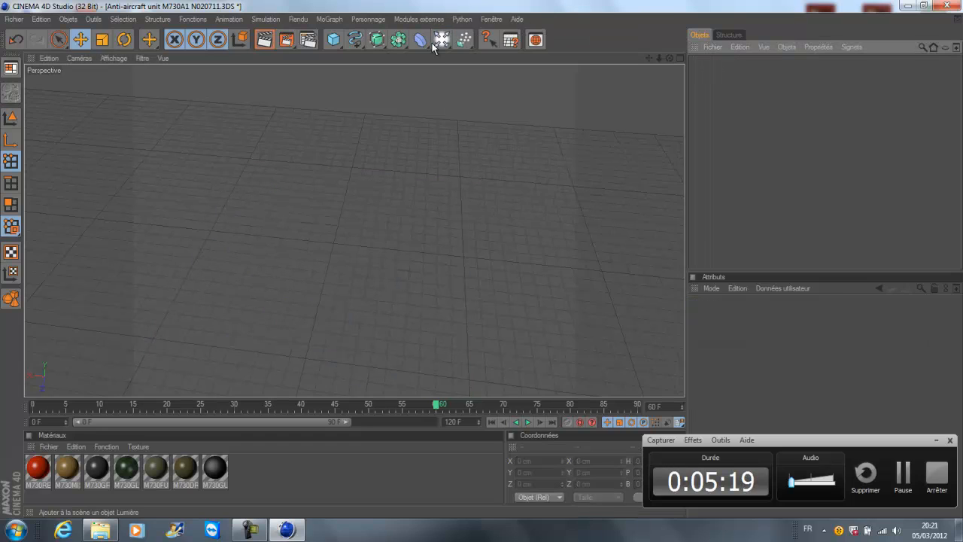
pyautogui.click(336, 42)
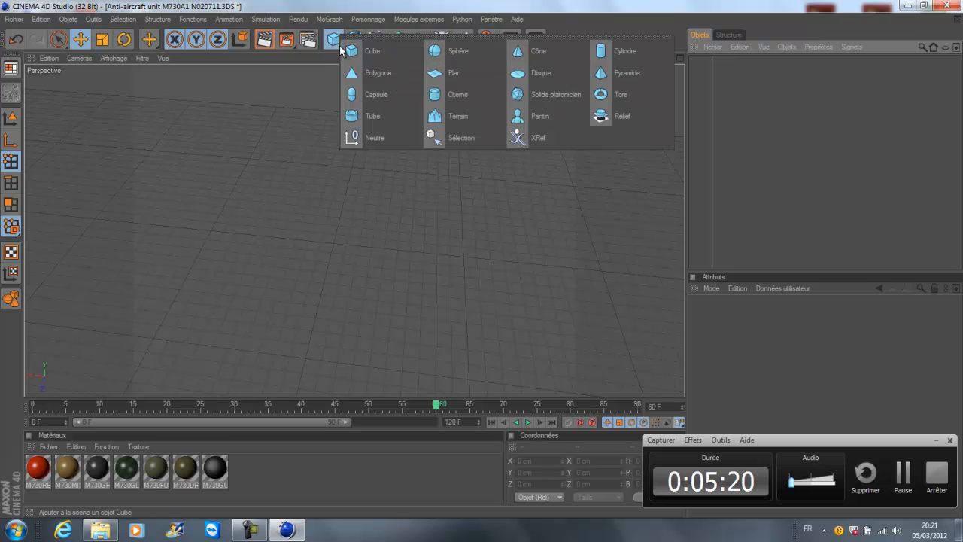
pyautogui.click(445, 73)
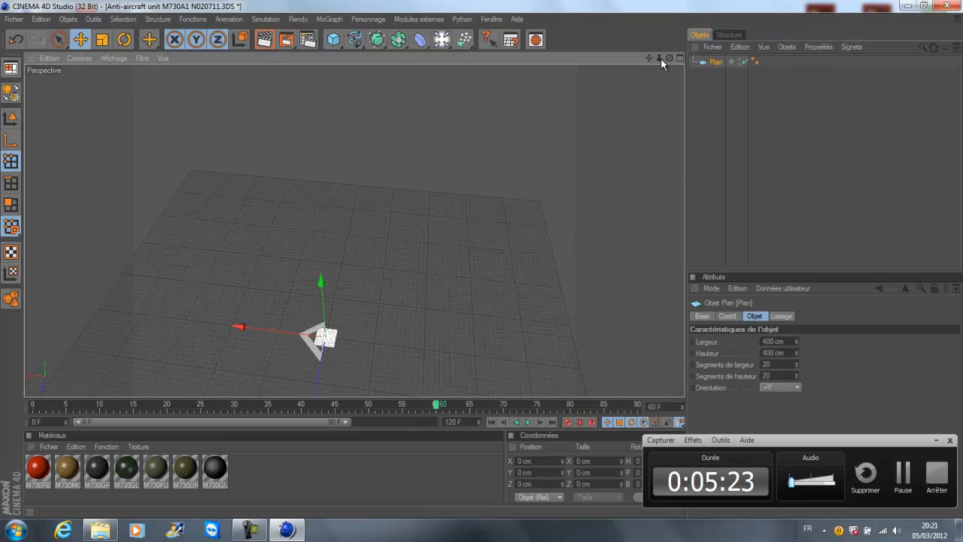
pyautogui.scroll(6, 482, 261)
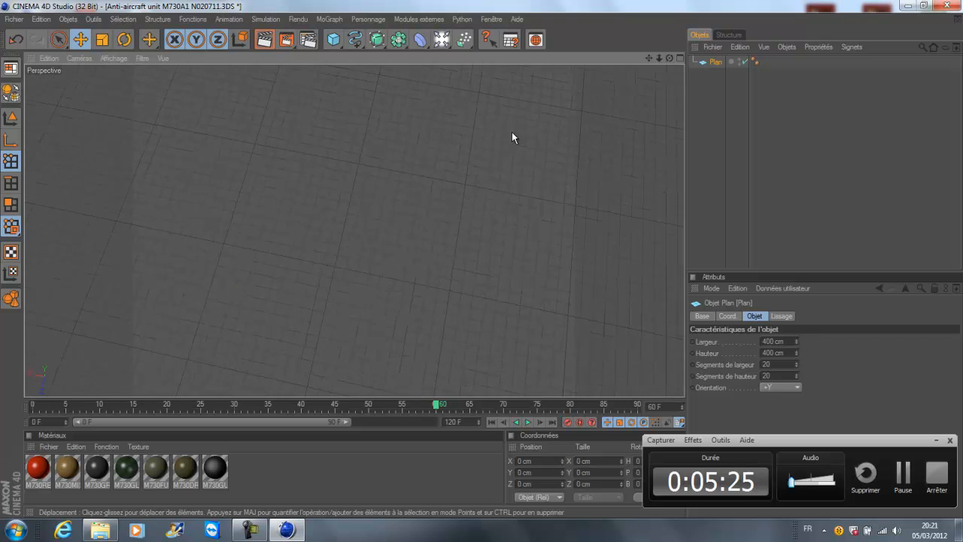
pyautogui.moveTo(648, 58); pyautogui.dragTo(493, 213)
pyautogui.scroll(4, 610, 239)
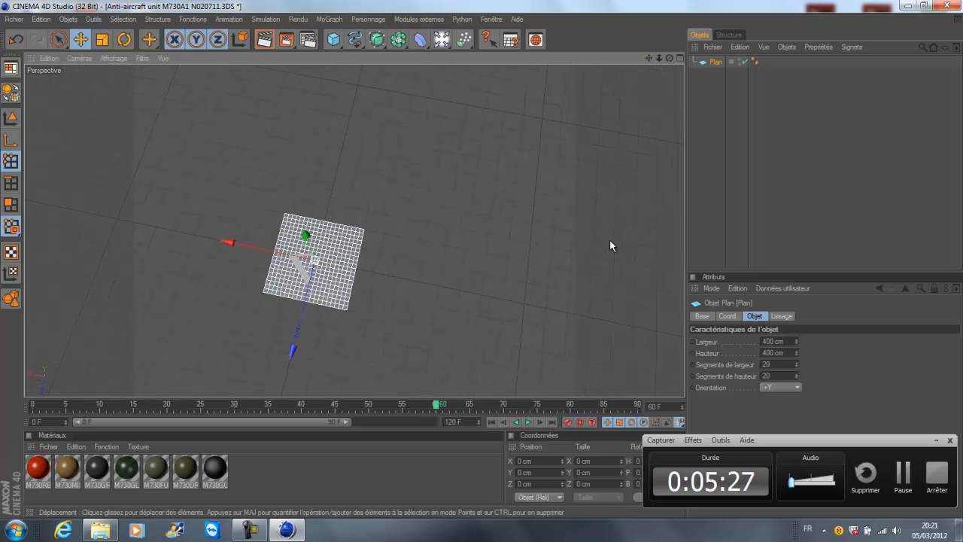
pyautogui.click(739, 190)
pyautogui.click(304, 286)
pyautogui.click(314, 494)
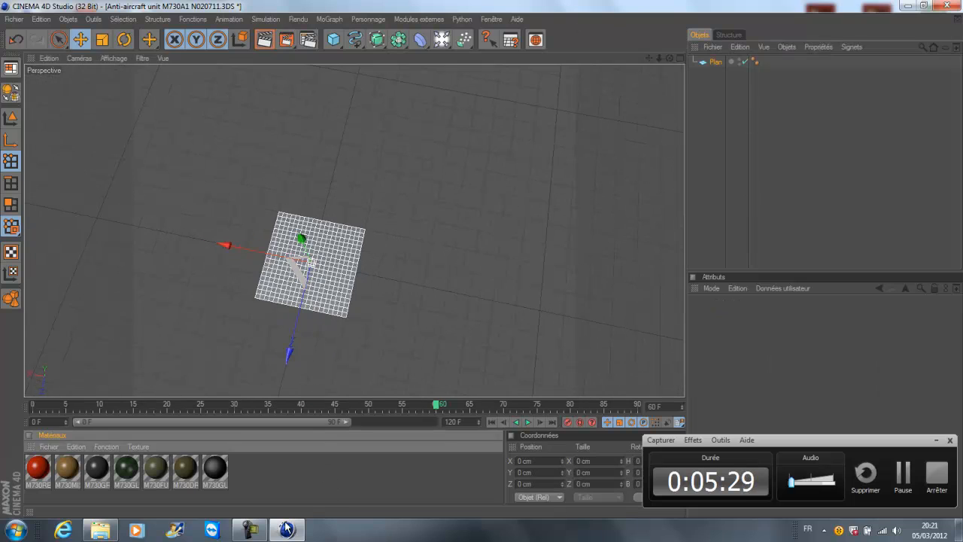
# Step: Switch to Windows Explorer, open the third folder in the Images library and look through its pictures
pyautogui.click(101, 530)
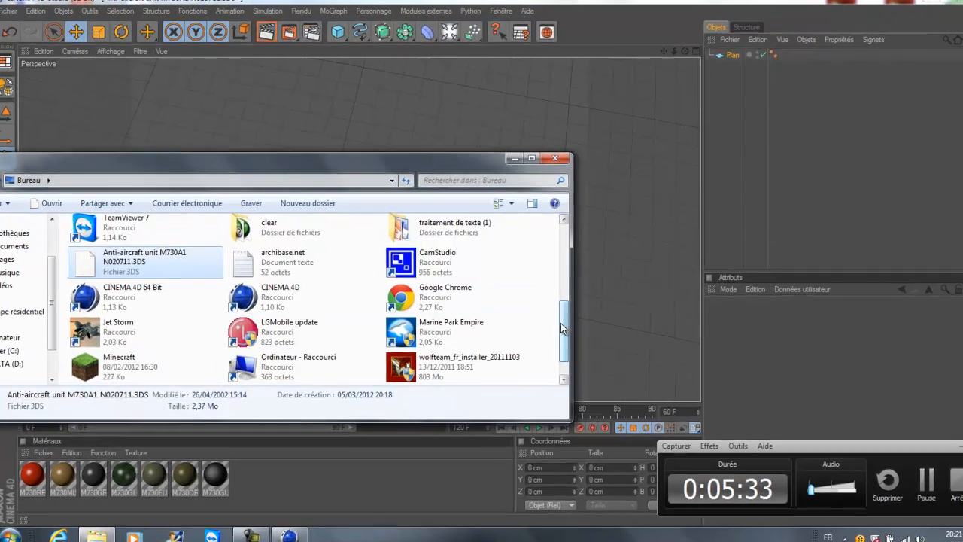
pyautogui.scroll(-1, 556, 334)
pyautogui.scroll(2, 800, 384)
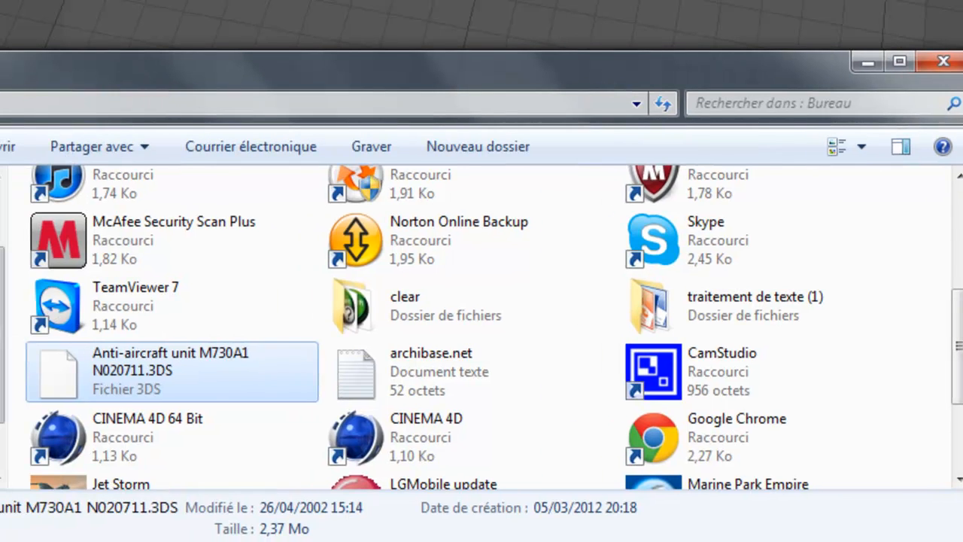
pyautogui.click(15, 271)
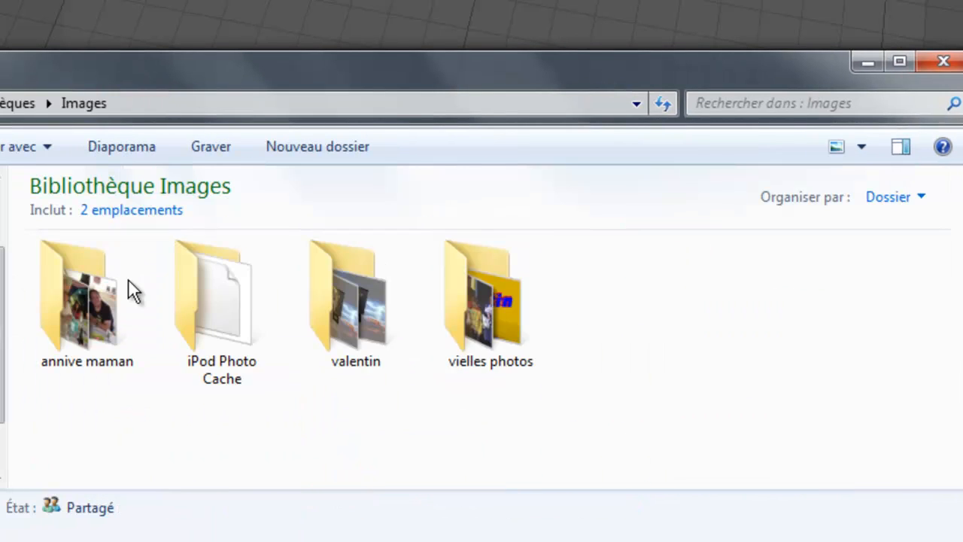
pyautogui.doubleClick(369, 333)
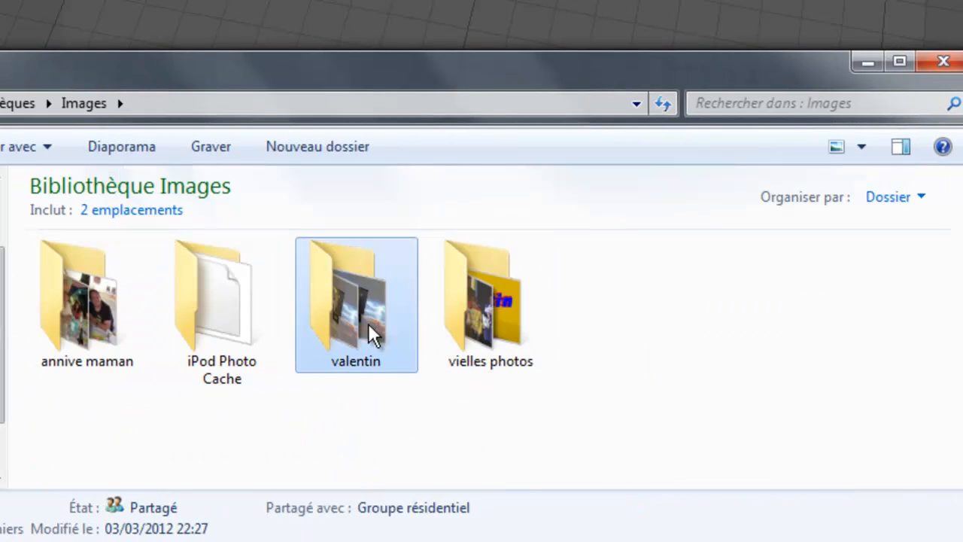
pyautogui.scroll(-3, 380, 419)
pyautogui.scroll(3, 339, 392)
pyautogui.scroll(-3, 316, 395)
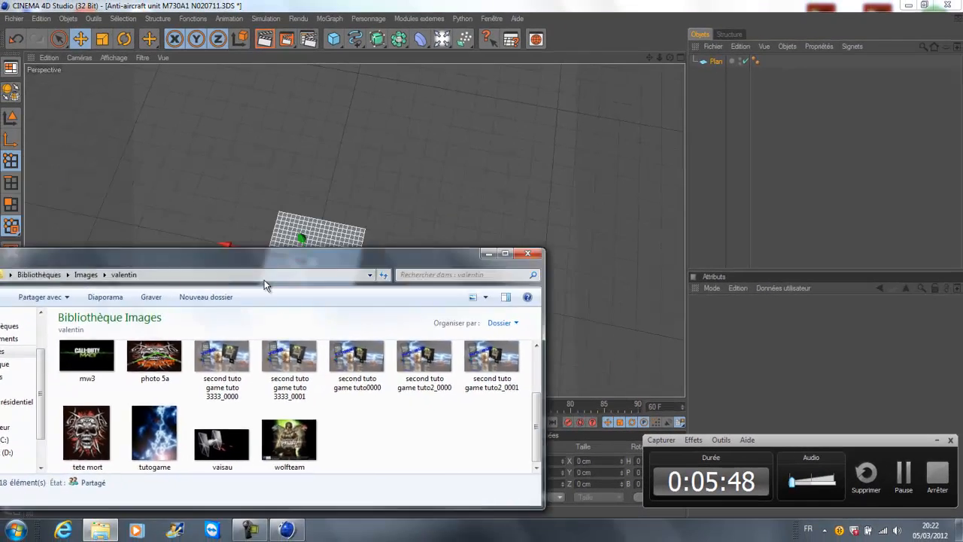
# Step: Move the picture folder window clear of the viewport and try to bring one of its images into the CINEMA 4D scene
pyautogui.moveTo(269, 283); pyautogui.dragTo(204, 376)
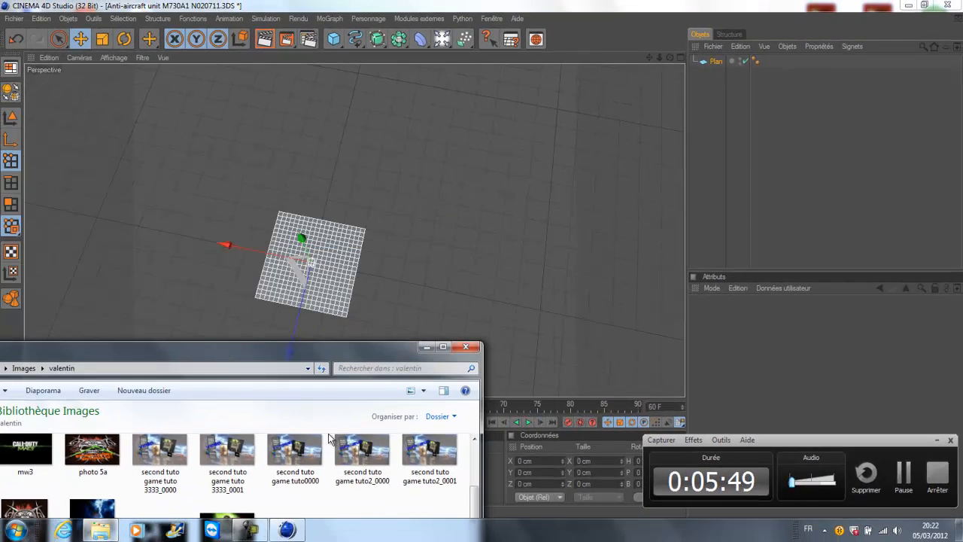
pyautogui.moveTo(341, 275); pyautogui.dragTo(328, 276)
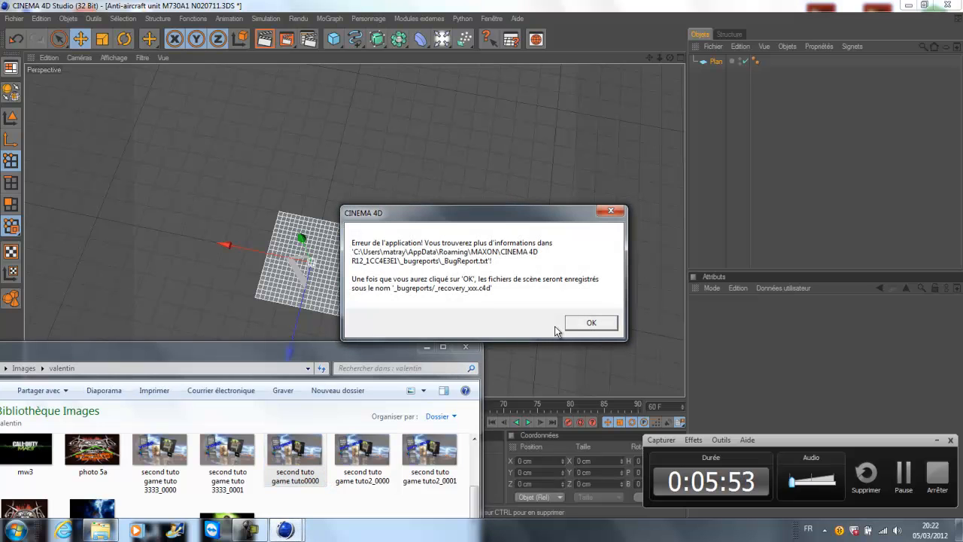
pyautogui.click(586, 323)
# Step: Bring the picture folder window fully into view, look over its thumbnails and minimize the window
pyautogui.moveTo(337, 337); pyautogui.dragTo(417, 131)
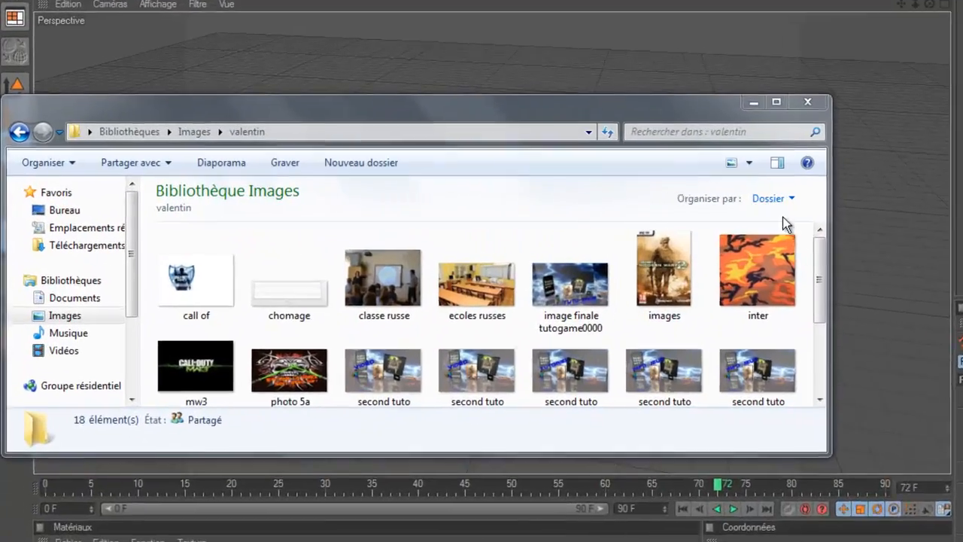
pyautogui.moveTo(590, 257); pyautogui.dragTo(588, 263)
pyautogui.moveTo(926, 307); pyautogui.dragTo(926, 300)
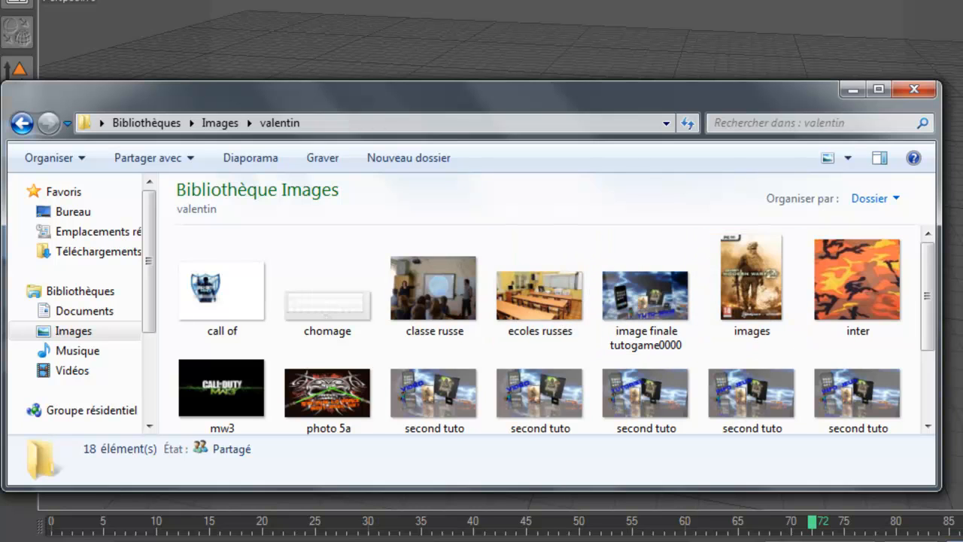
pyautogui.click(854, 89)
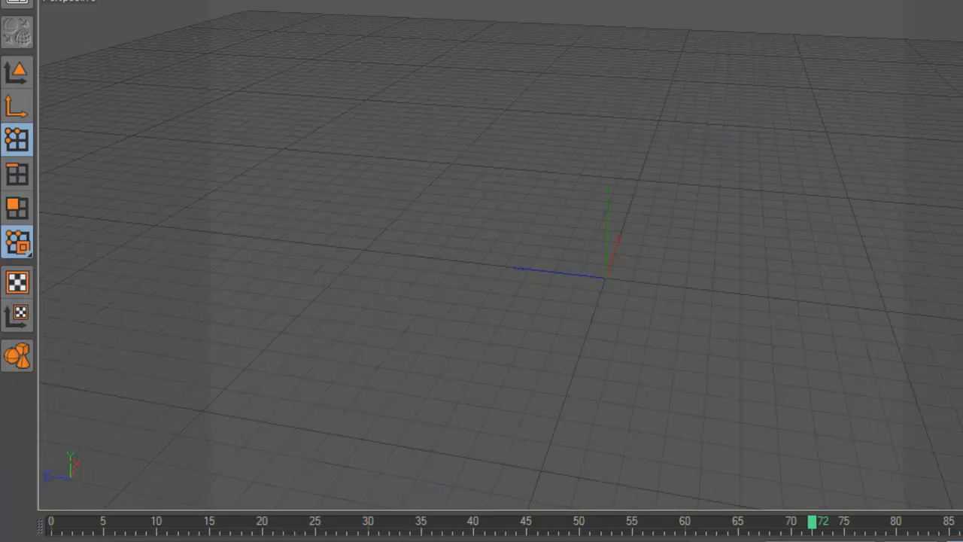
# Step: Create a new material and load images.jpg as its colour texture, copying the image into the document folder
pyautogui.doubleClick(68, 541)
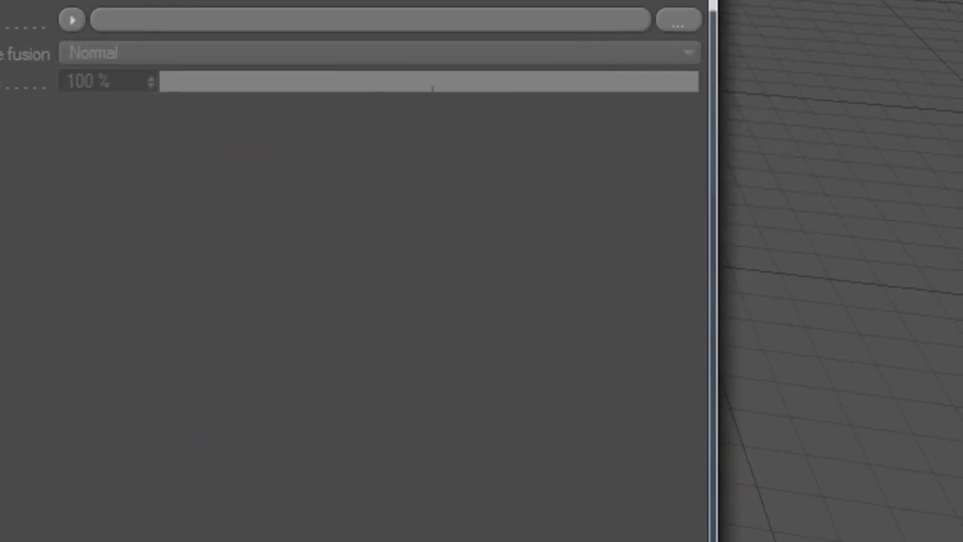
pyautogui.click(678, 23)
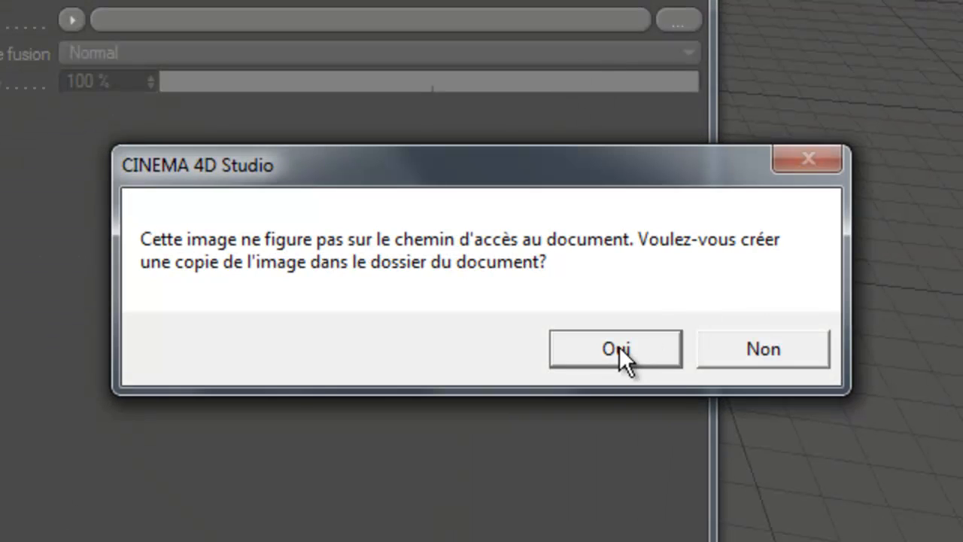
pyautogui.click(586, 348)
pyautogui.click(578, 44)
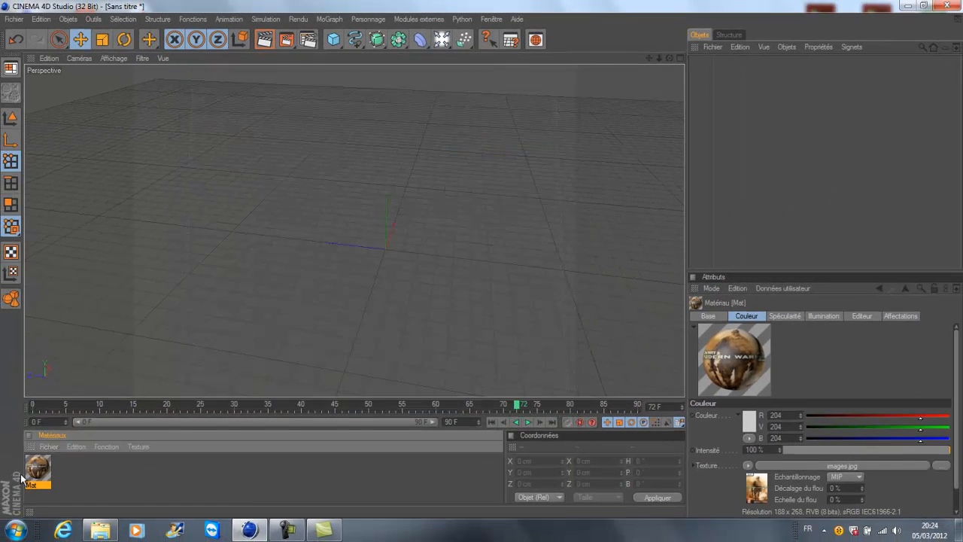
# Step: Add a Plan primitive to the scene and apply the Modern Warfare 2 image material to it
pyautogui.moveTo(342, 39); pyautogui.dragTo(549, 92)
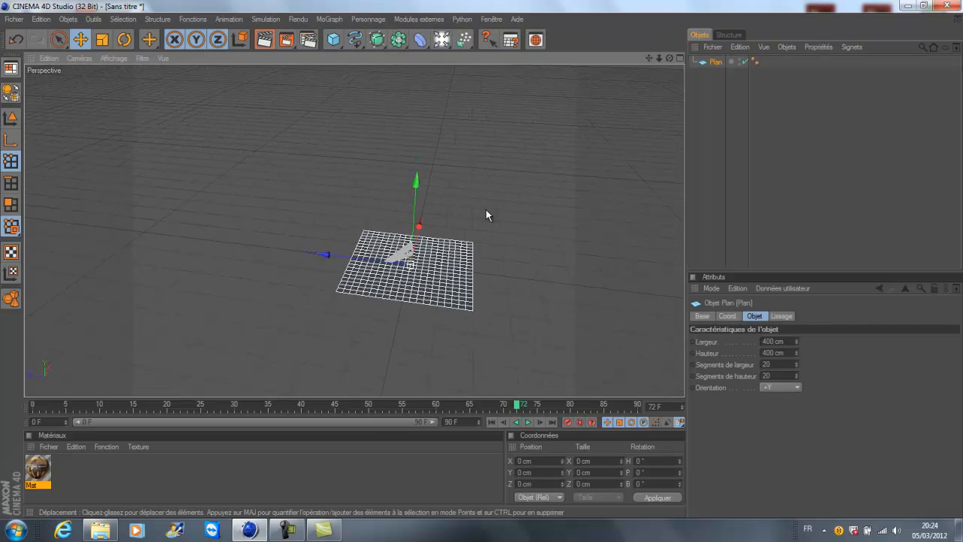
pyautogui.scroll(4, 486, 210)
pyautogui.moveTo(483, 260); pyautogui.dragTo(484, 263)
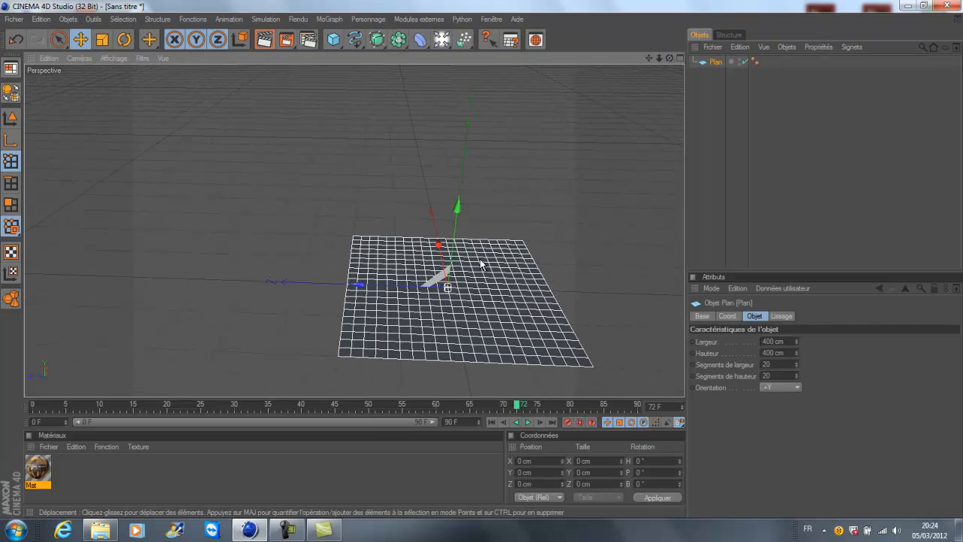
pyautogui.click(311, 353)
pyautogui.moveTo(37, 468); pyautogui.dragTo(477, 330)
pyautogui.moveTo(669, 58); pyautogui.dragTo(494, 260)
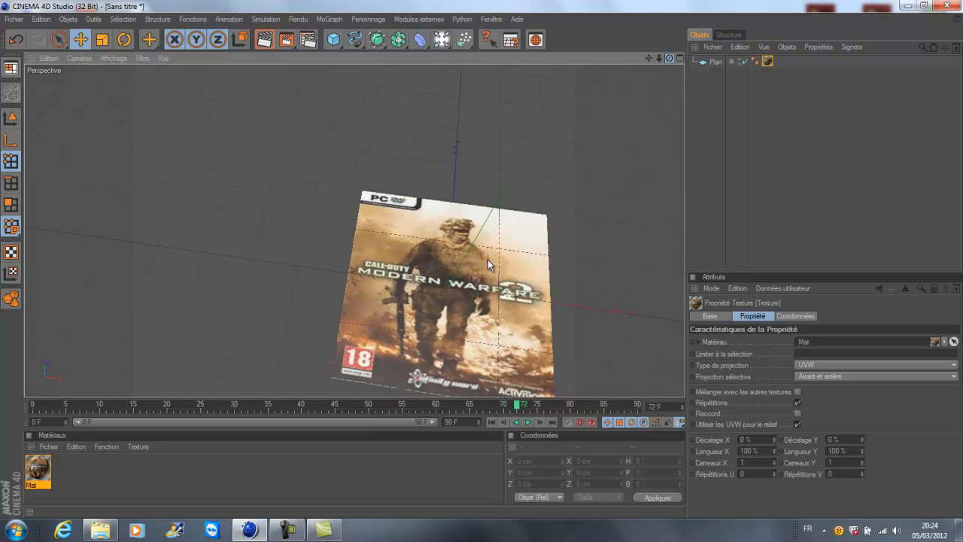
# Step: Scale the textured plane up uniformly to about 671 cm in width and height
pyautogui.click(448, 289)
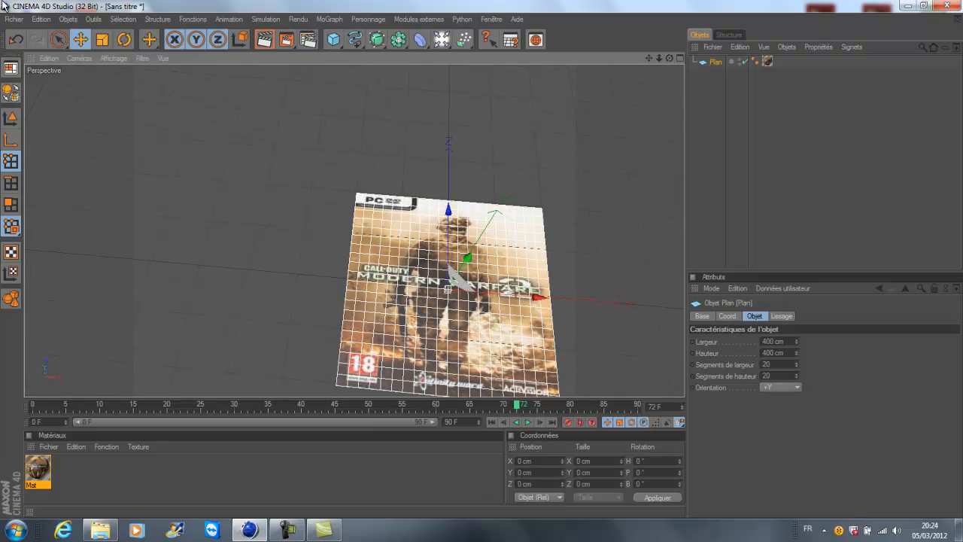
pyautogui.click(101, 39)
pyautogui.moveTo(443, 238); pyautogui.dragTo(482, 271)
pyautogui.moveTo(450, 224); pyautogui.dragTo(481, 216)
pyautogui.click(741, 202)
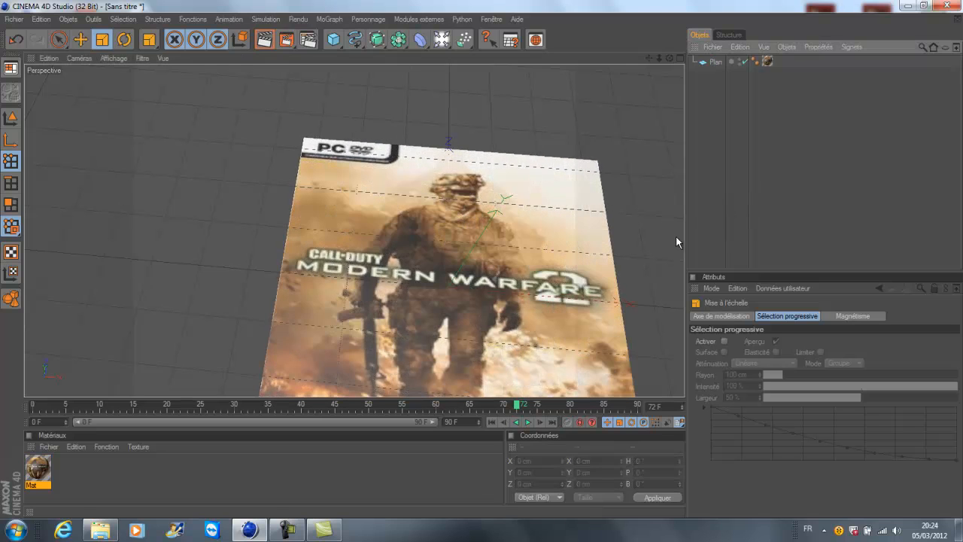
pyautogui.scroll(-2, 520, 253)
pyautogui.click(481, 258)
pyautogui.scroll(-2, 481, 259)
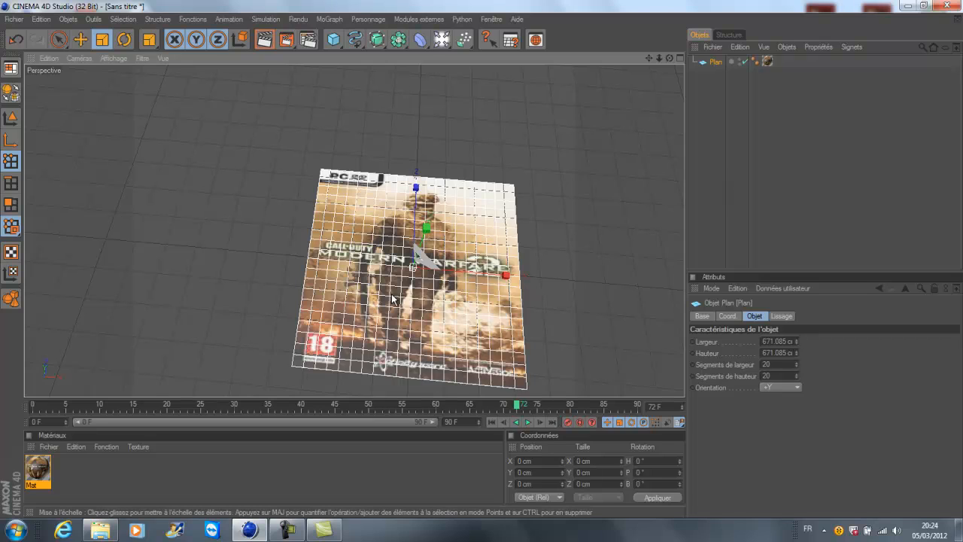
# Step: Replace the textured plane with a Sphere primitive that carries the same image material
pyautogui.press('Delete')
pyautogui.scroll(1, 413, 148)
pyautogui.moveTo(672, 59); pyautogui.dragTo(534, 3)
pyautogui.moveTo(344, 39); pyautogui.dragTo(441, 47)
pyautogui.moveTo(449, 327); pyautogui.dragTo(450, 328)
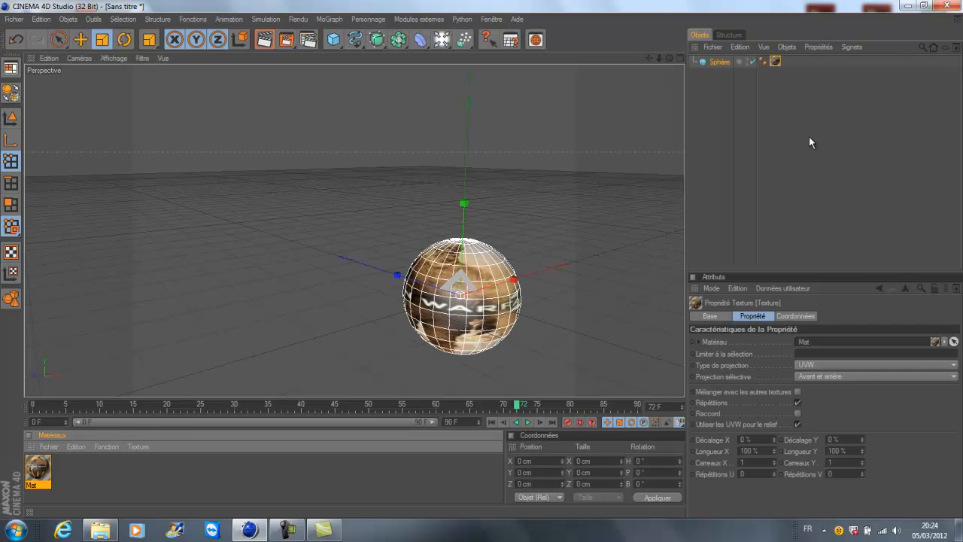
pyautogui.click(720, 168)
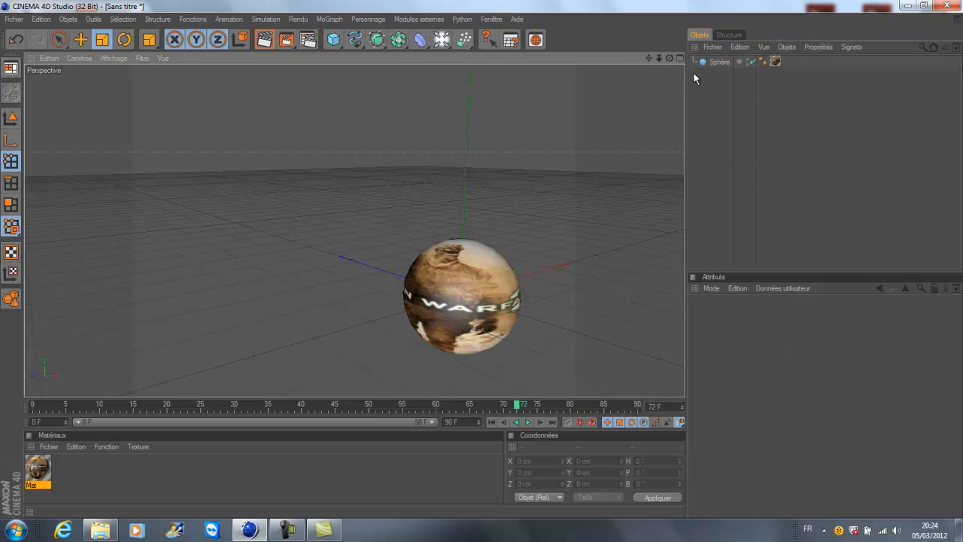
# Step: Scale the textured sphere up uniformly to a radius of about 287 cm
pyautogui.moveTo(673, 61); pyautogui.dragTo(588, 152)
pyautogui.click(474, 244)
pyautogui.moveTo(475, 244); pyautogui.dragTo(491, 262)
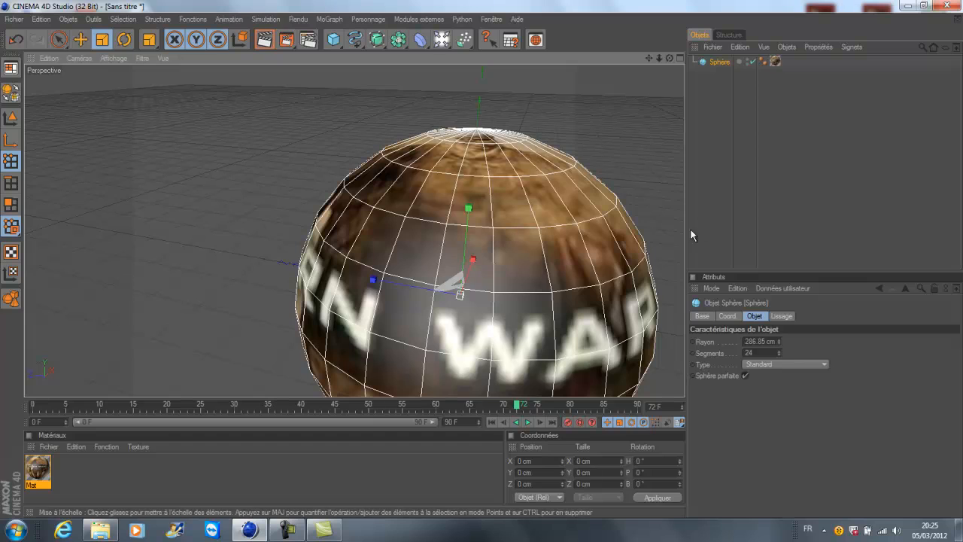
pyautogui.click(713, 225)
pyautogui.scroll(-3, 536, 280)
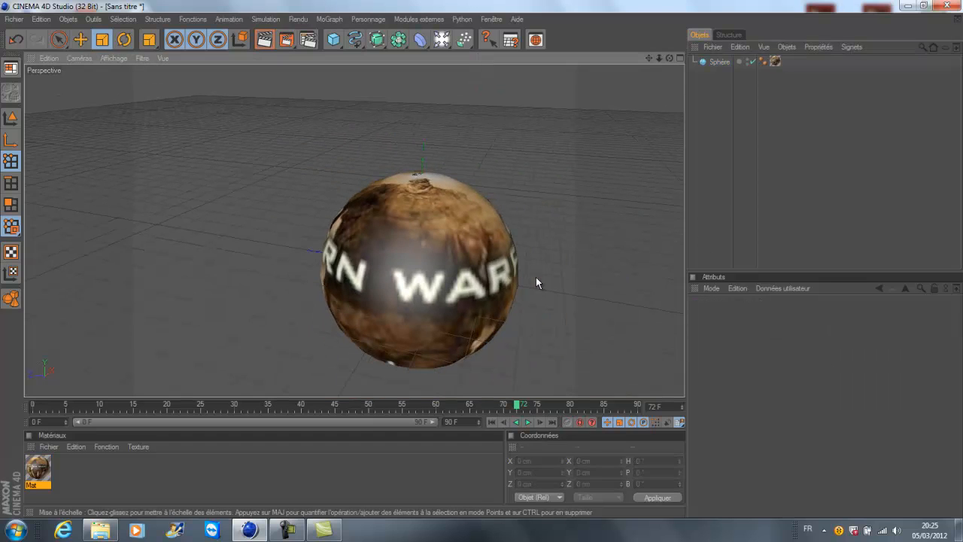
pyautogui.click(446, 256)
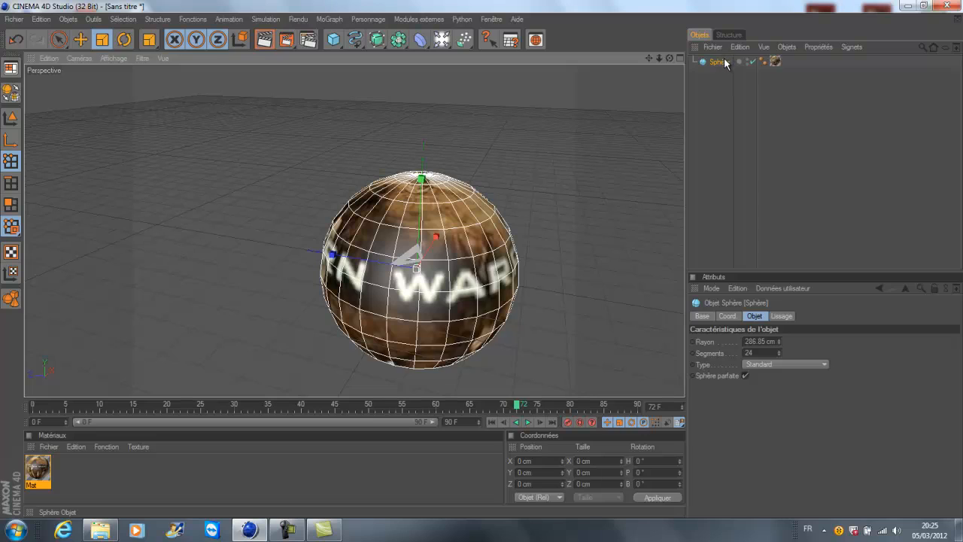
pyautogui.click(294, 531)
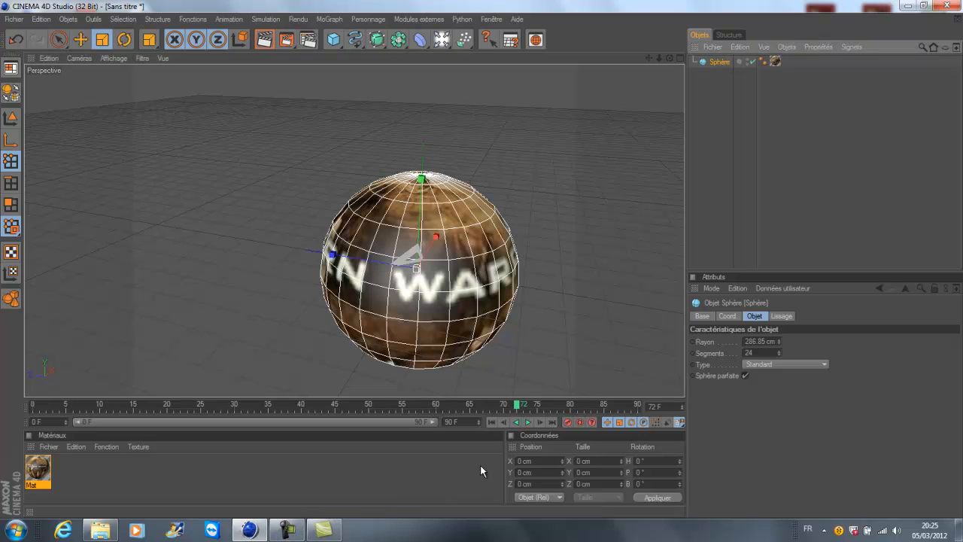